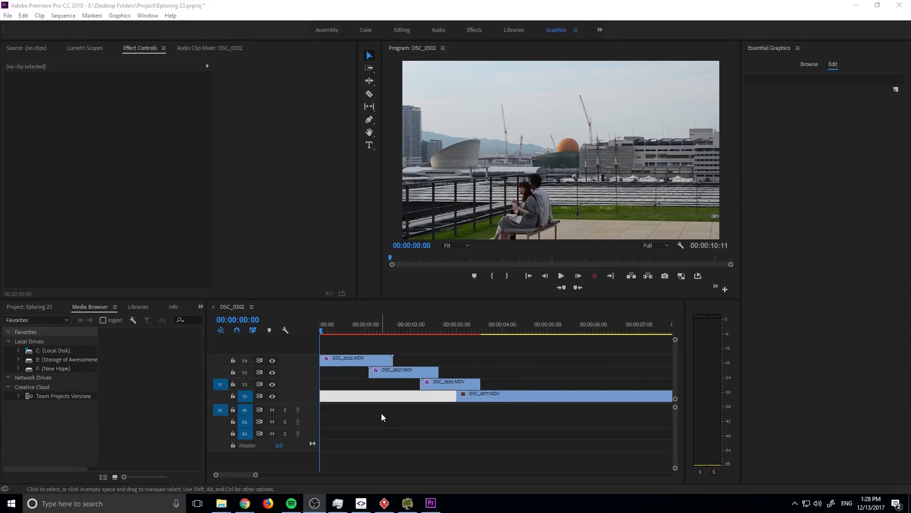
- Play back the finished slide sequence from about one second to preview it
click(340, 334)
key(space)
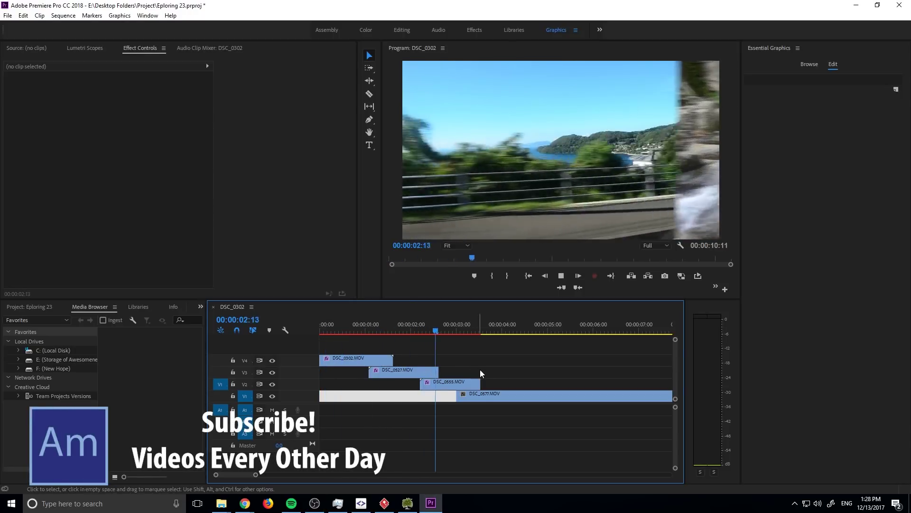
drag(387, 326, 332, 317)
click(387, 417)
key(space)
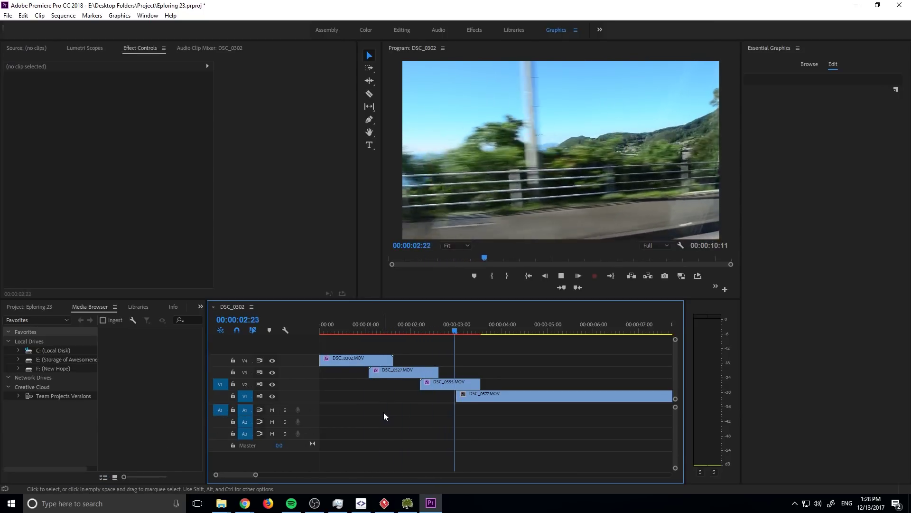
key(space)
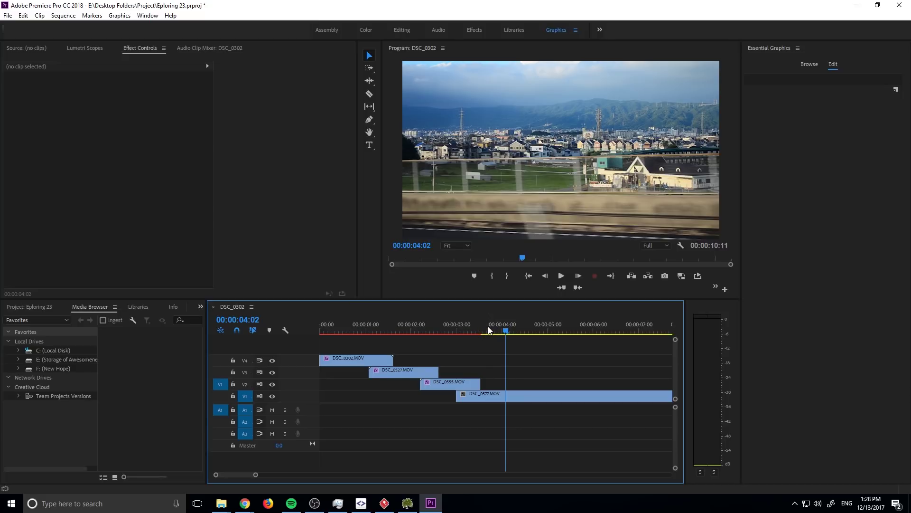
drag(505, 327, 352, 332)
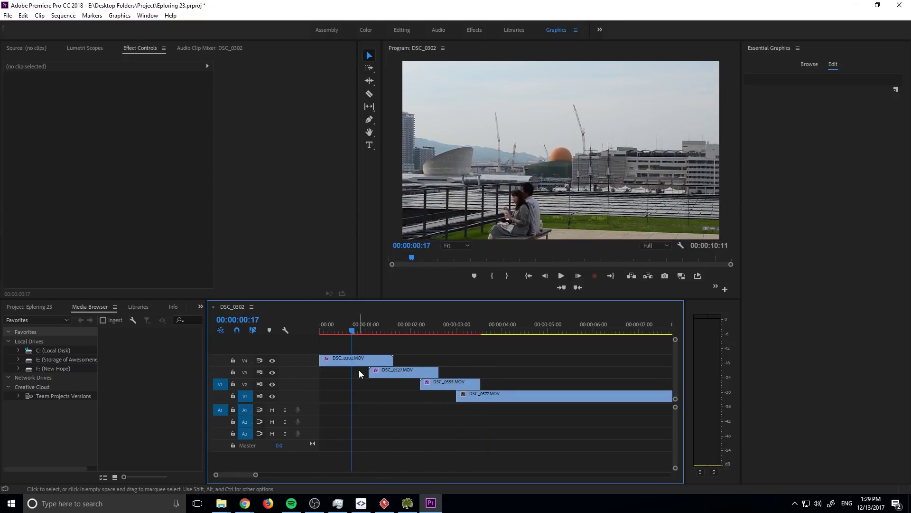
- Create a new Sequence 01 with the default preset
click(63, 15)
mouse_move(8, 15)
mouse_move(143, 27)
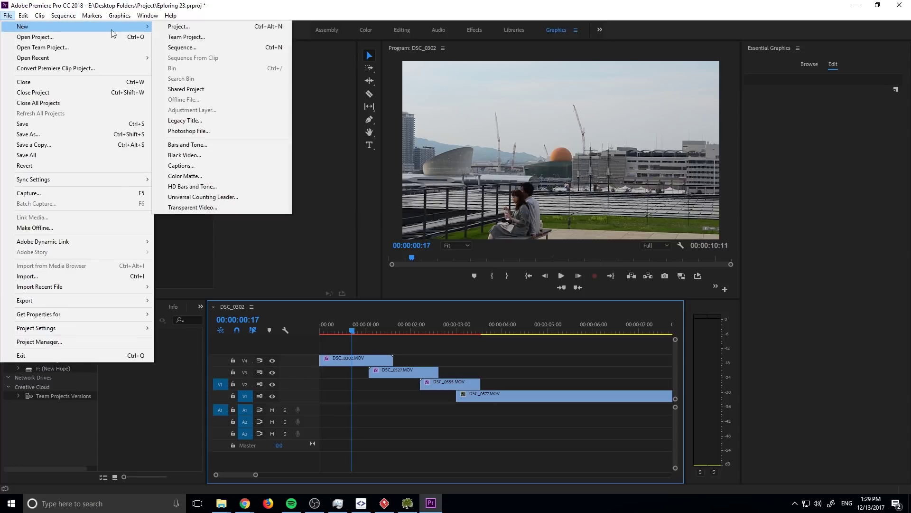
click(223, 47)
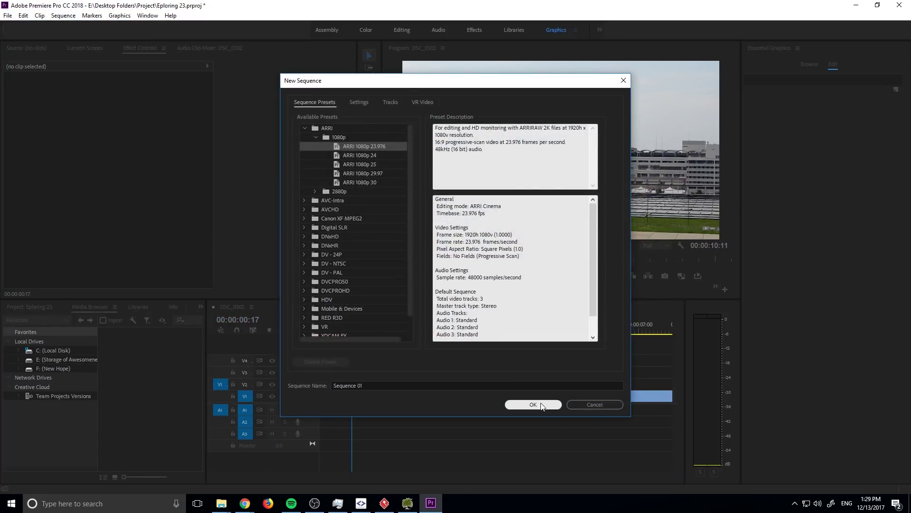
click(541, 404)
- Place the four MOV clips end to end on V1 at the sequence start
click(34, 307)
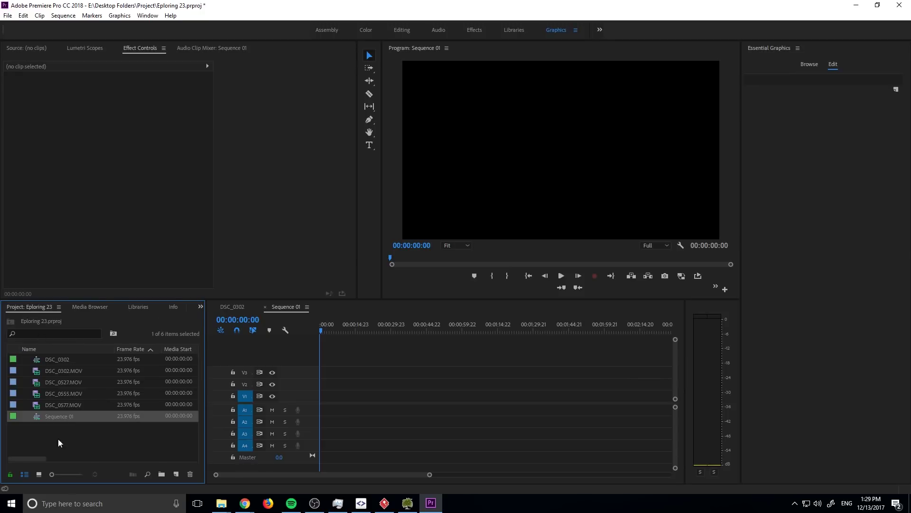
click(69, 405)
shift+click(65, 371)
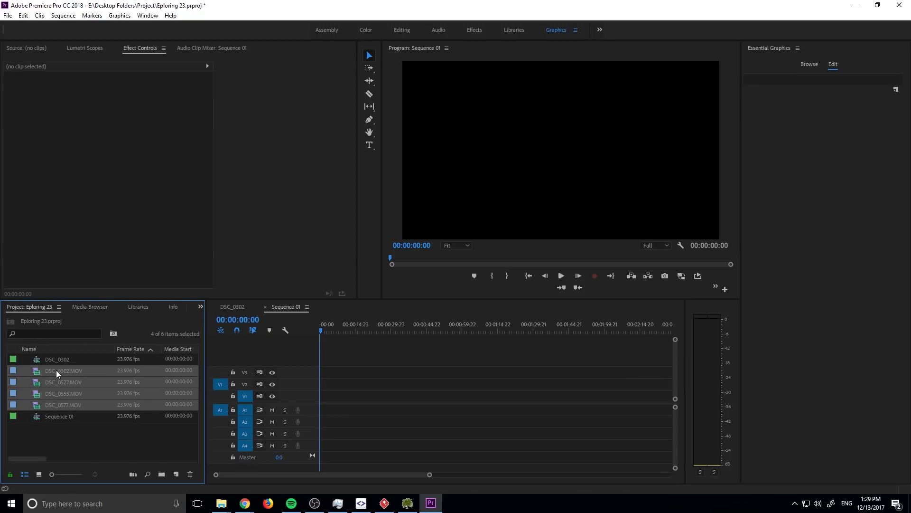
drag(56, 369, 353, 413)
drag(443, 420, 443, 421)
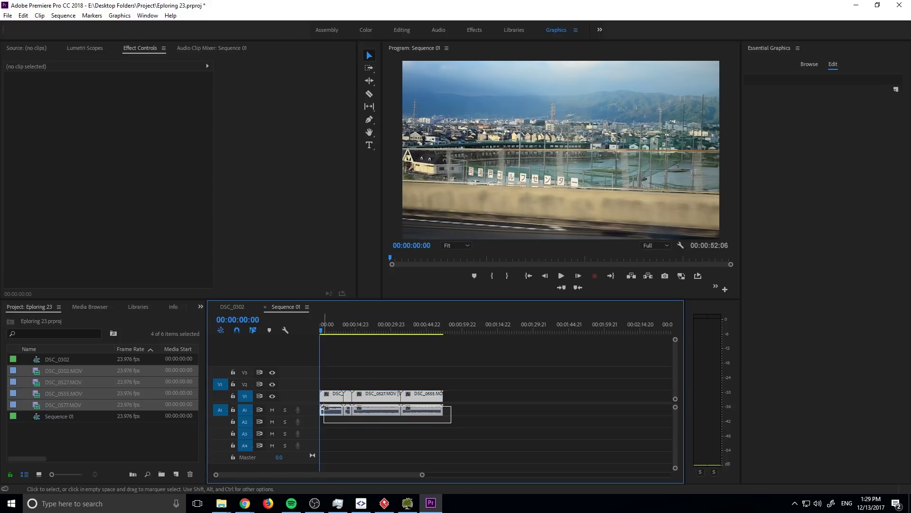
click(365, 421)
- Unlink the clips' audio and delete the audio clips from A1
click(329, 414)
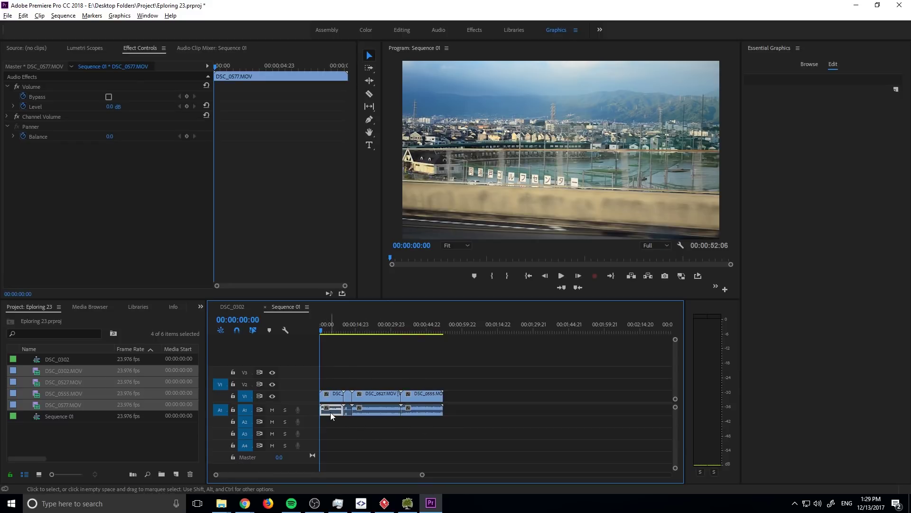
drag(423, 430, 341, 392)
right_click(395, 391)
click(433, 190)
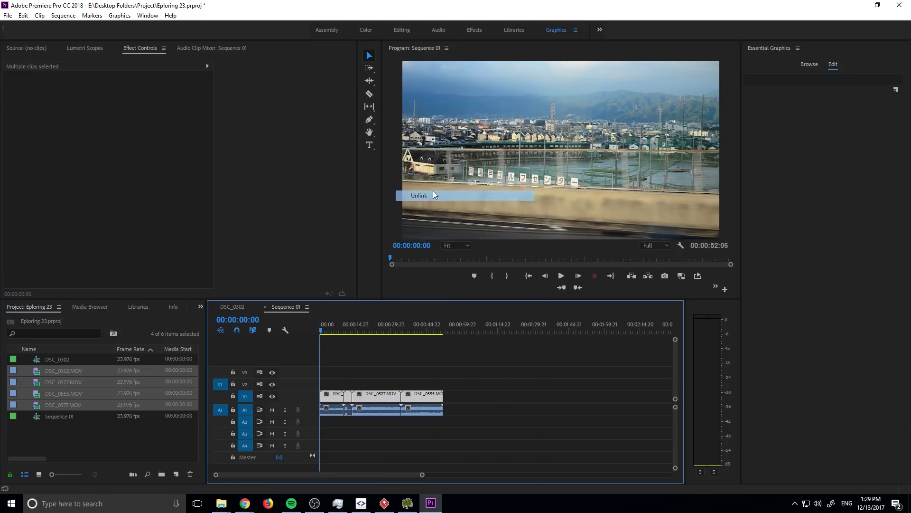
drag(450, 440, 335, 409)
key(Delete)
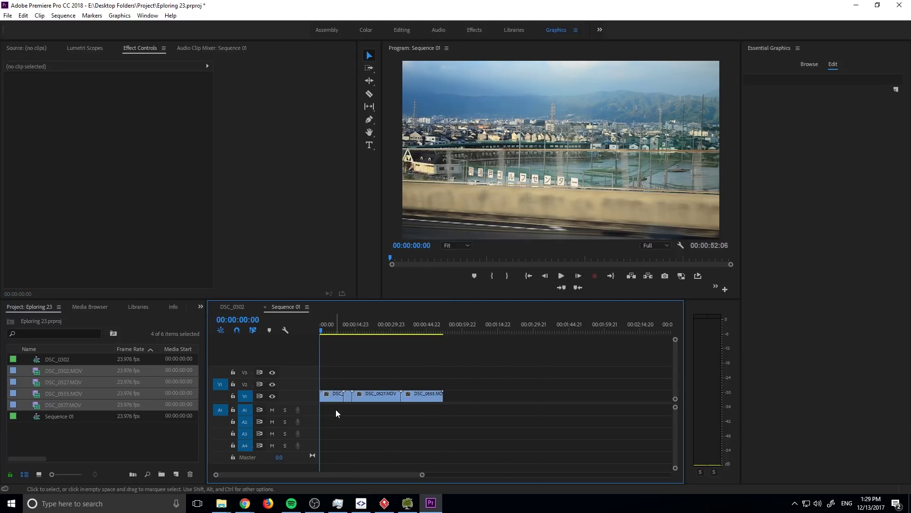
scroll(380, 419, up, 5)
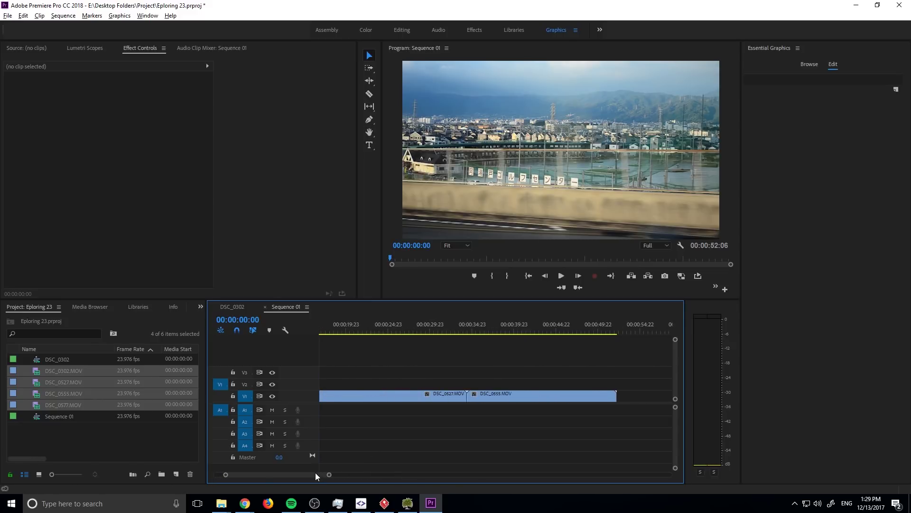
- Move DSC_0302.MOV from V1 to the start of a new V4 track, then zoom in
drag(316, 475, 251, 466)
drag(333, 327, 287, 334)
scroll(398, 425, down, 3)
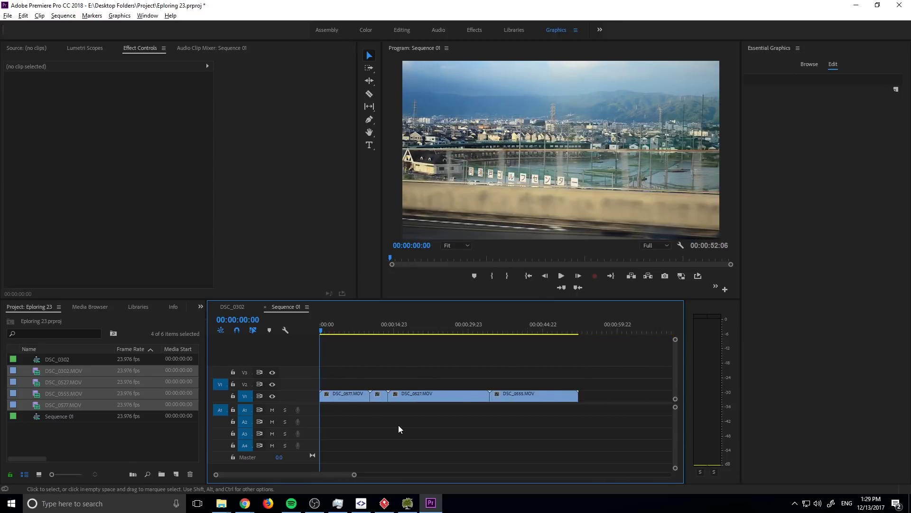
click(394, 396)
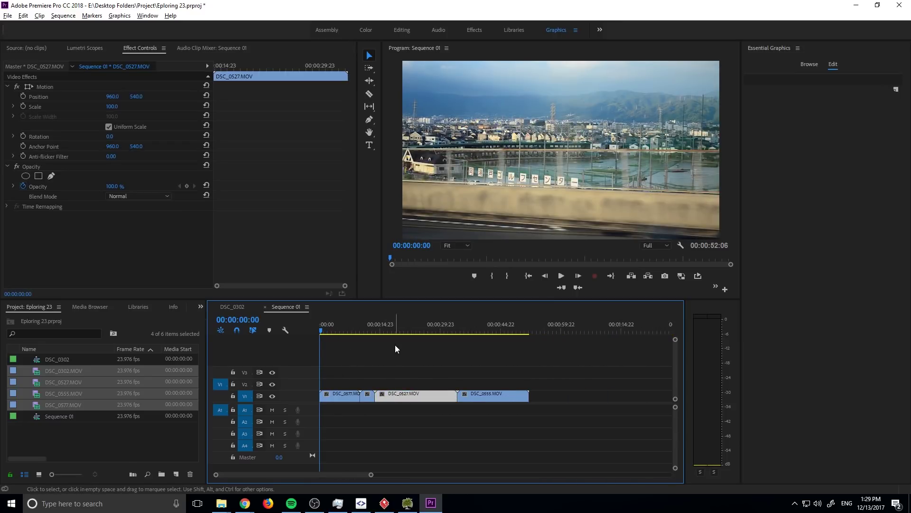
drag(396, 330, 371, 331)
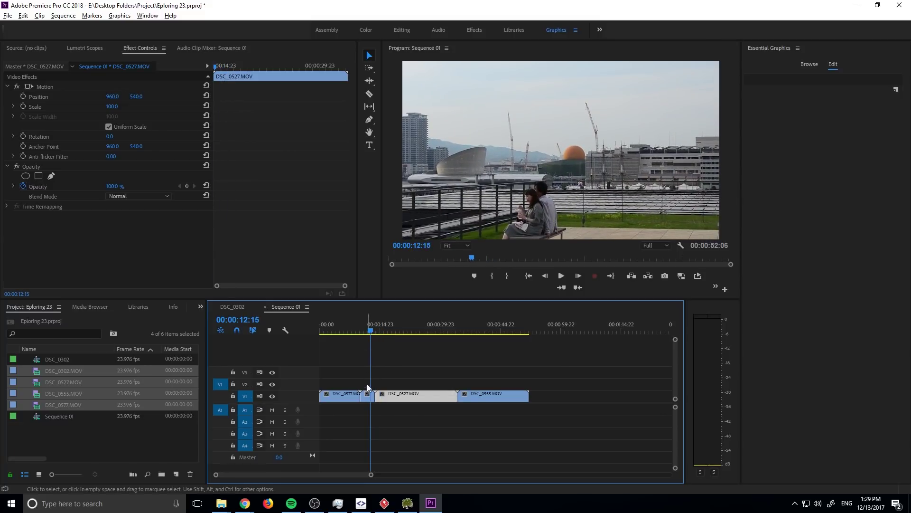
drag(367, 394, 328, 363)
drag(327, 331, 330, 365)
key(=)
- Inspect DSC_0577 and DSC_0527, trying a trim on DSC_0527.MOV and undoing it
click(348, 393)
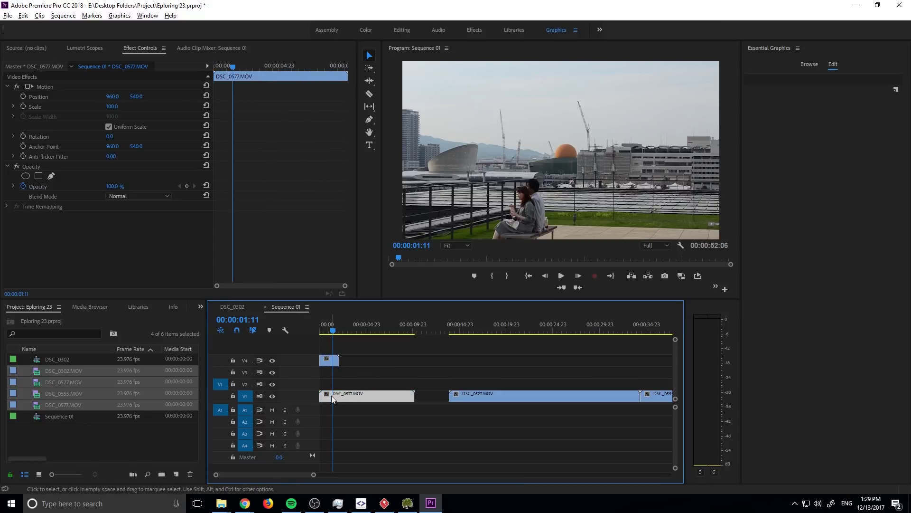
drag(333, 331, 376, 333)
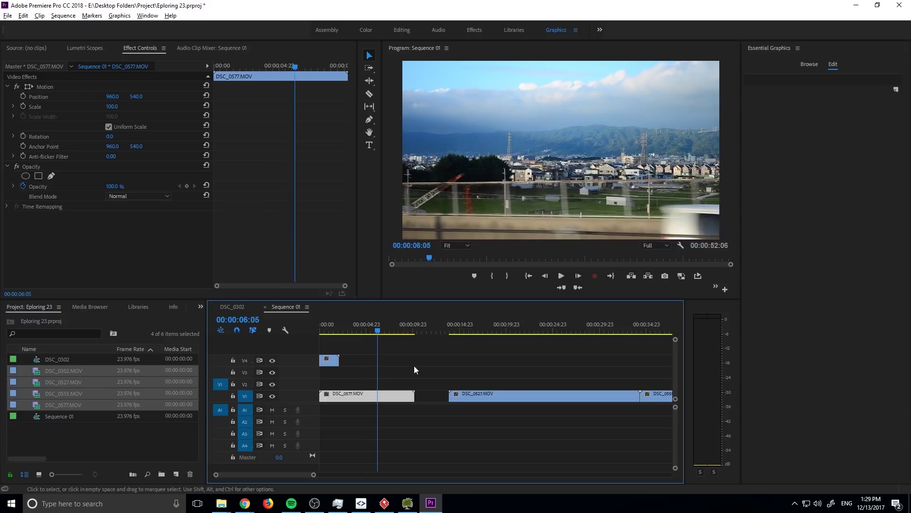
click(463, 394)
click(477, 357)
drag(492, 332, 514, 332)
drag(456, 395, 339, 372)
key(ctrl+z)
- Shift DSC_0527.MOV on V3 slightly later, to around 00:00:01:14
key(=)
scroll(263, 472, up, 2)
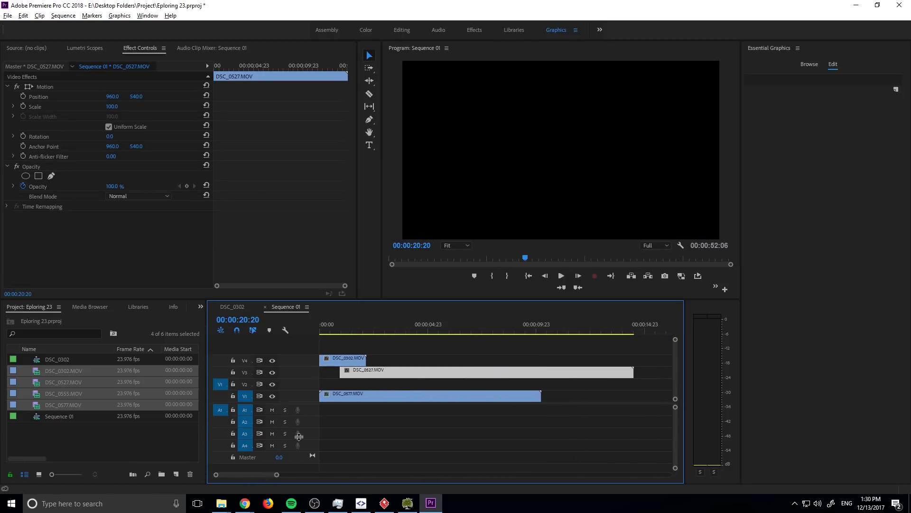
click(341, 332)
drag(341, 332, 353, 335)
drag(354, 373, 368, 372)
click(357, 328)
drag(357, 330, 408, 331)
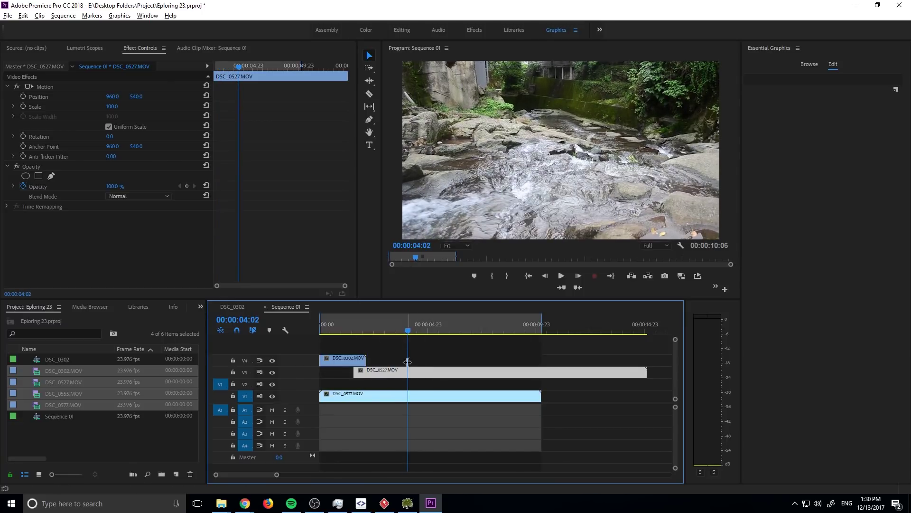
- Clear the In and Out points, cut DSC_0527.MOV at 00:00:04:02, and delete its right piece
right_click(404, 321)
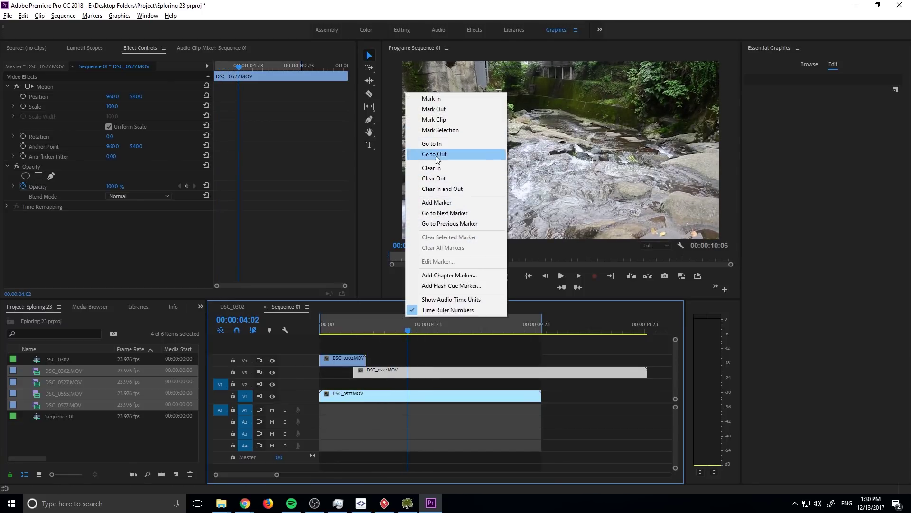
click(440, 189)
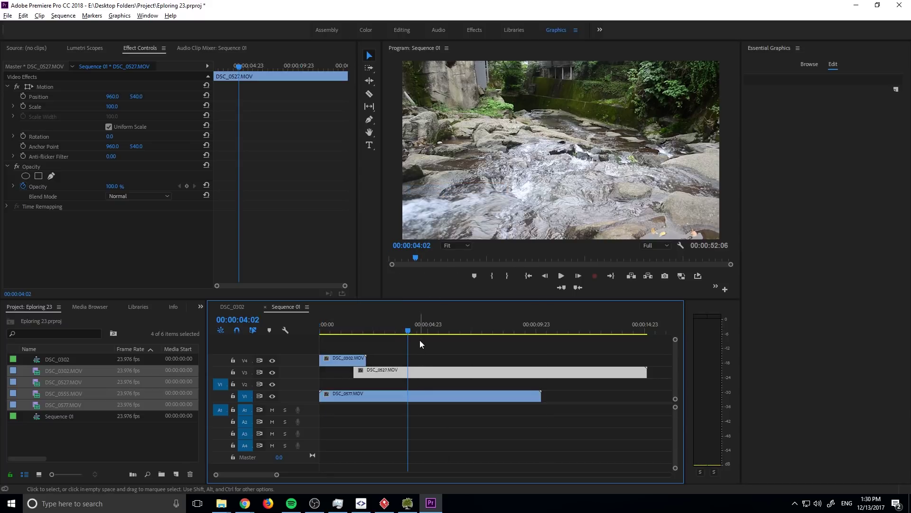
key(c)
click(419, 372)
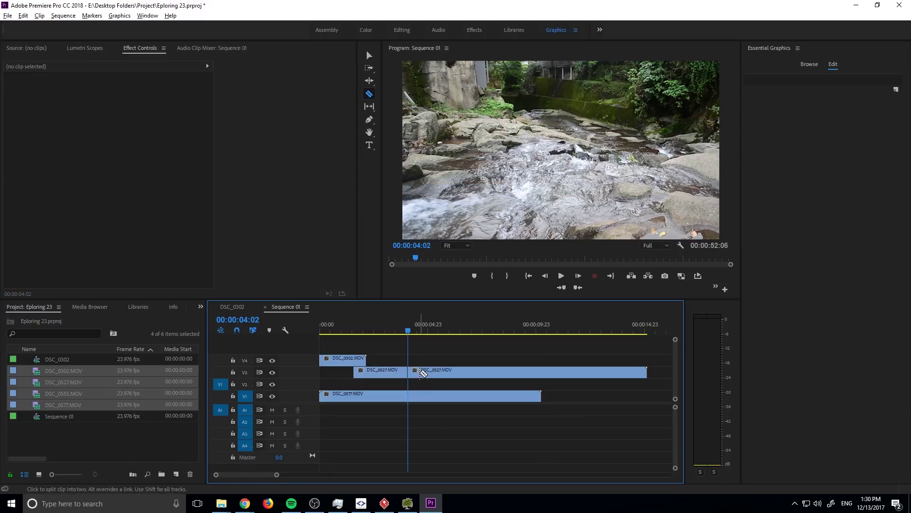
click(421, 373)
key(c)
key(v)
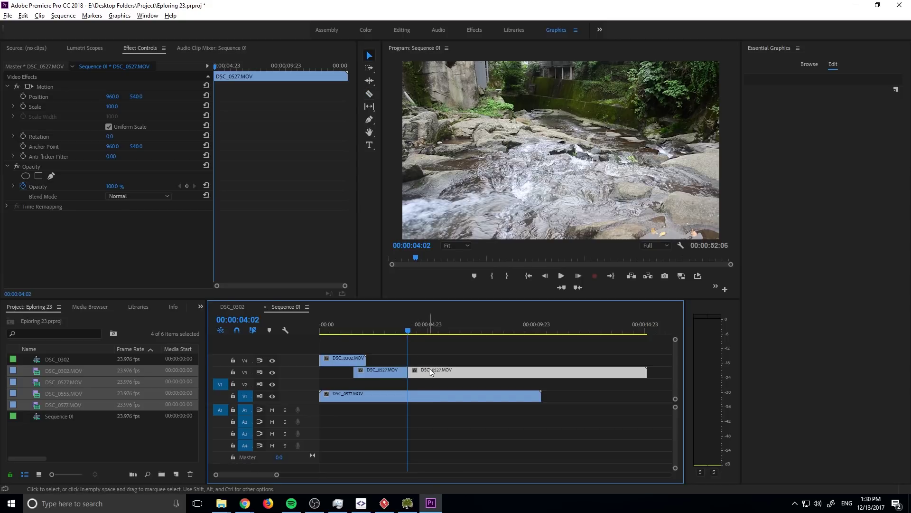
key(Delete)
- Move DSC_0555.MOV to the start of V2
key(minus)
key(minus)
key(minus)
key(minus)
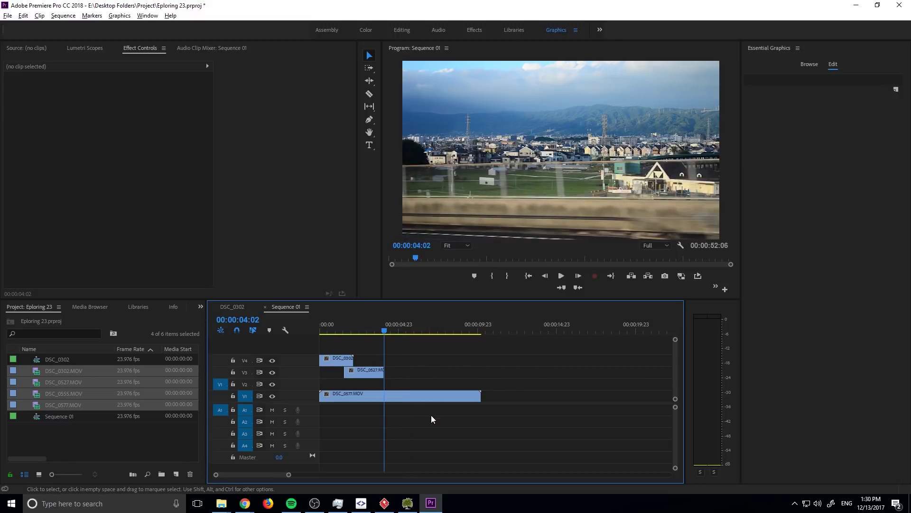
drag(564, 396, 377, 385)
key(equal)
key(equal)
key(equal)
scroll(266, 476, up, 2)
- Cut DSC_0555.MOV at 00:00:05:09 and delete its right part
click(383, 326)
drag(382, 323, 392, 326)
click(414, 326)
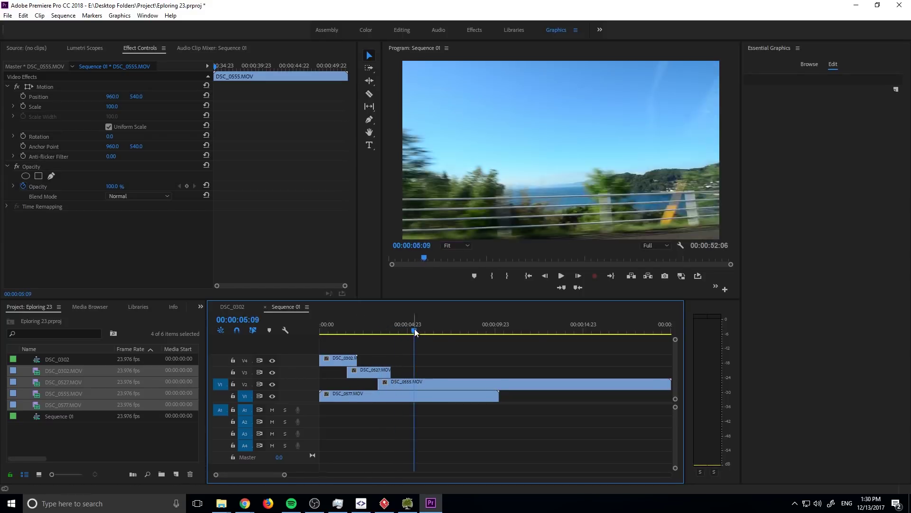
key(ctrl+k)
click(425, 384)
key(Delete)
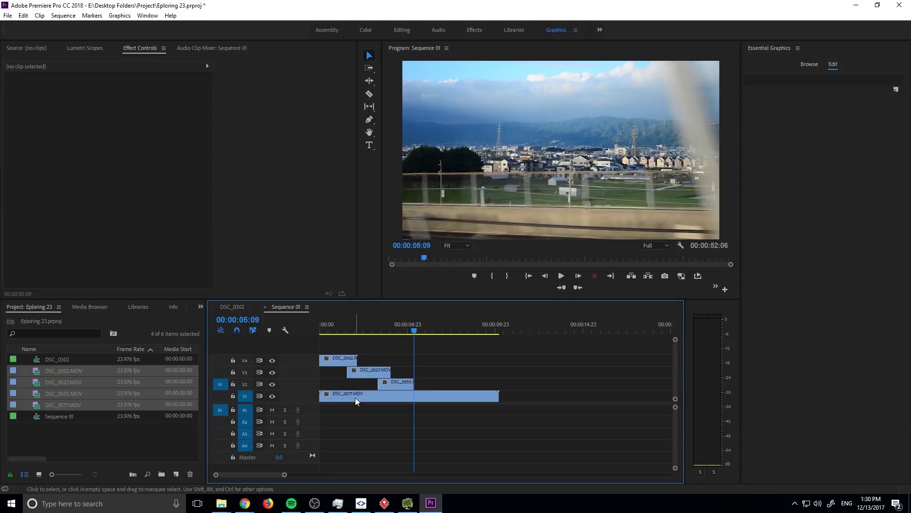
- Shift DSC_0577 later, trim its start to about 00:00:06:00, and tighten the DSC_0527/DSC_0555 overlap
drag(355, 398, 437, 397)
click(411, 331)
drag(411, 330, 425, 336)
drag(401, 392, 424, 394)
scroll(391, 362, up, 1)
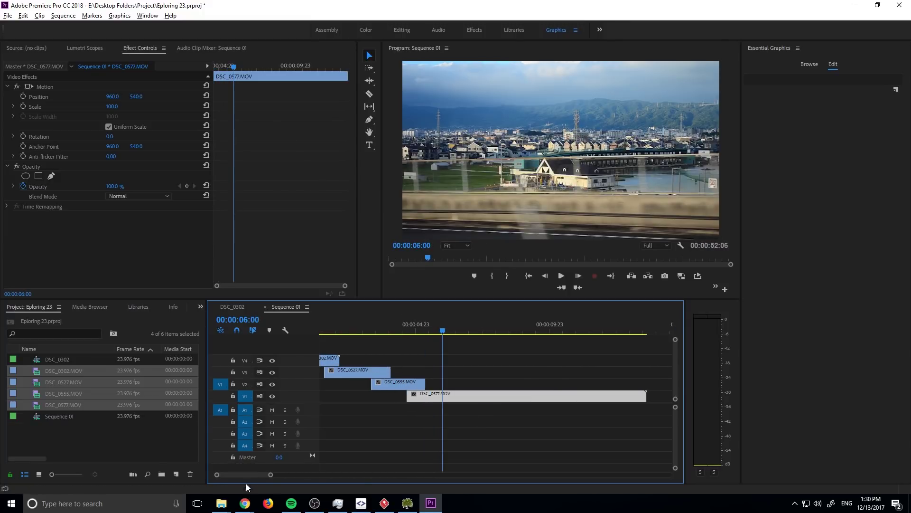
scroll(250, 472, up, 2)
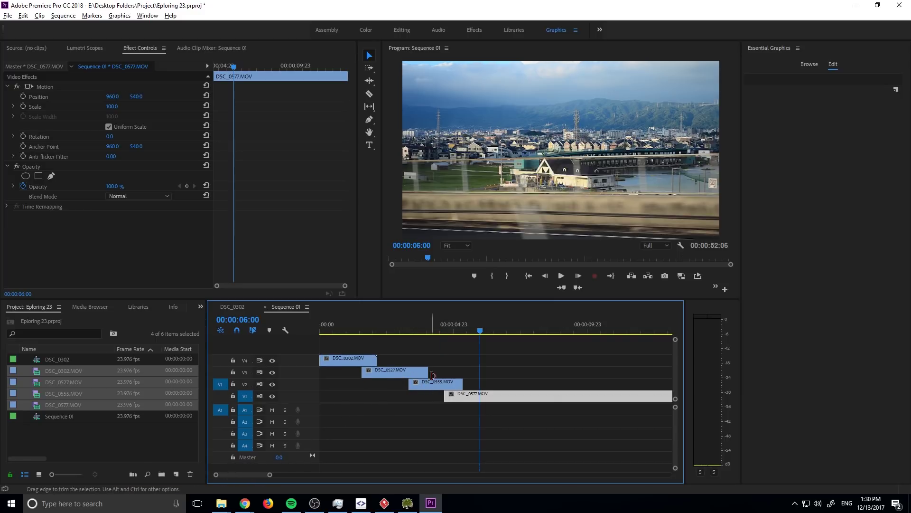
drag(428, 372, 452, 401)
- Play the sequence to preview the overlaps, stopping near 00:00:01:15, and zoom in
mouse_move(367, 335)
mouse_down()
mouse_move(357, 334)
mouse_move(454, 336)
mouse_move(360, 335)
mouse_up()
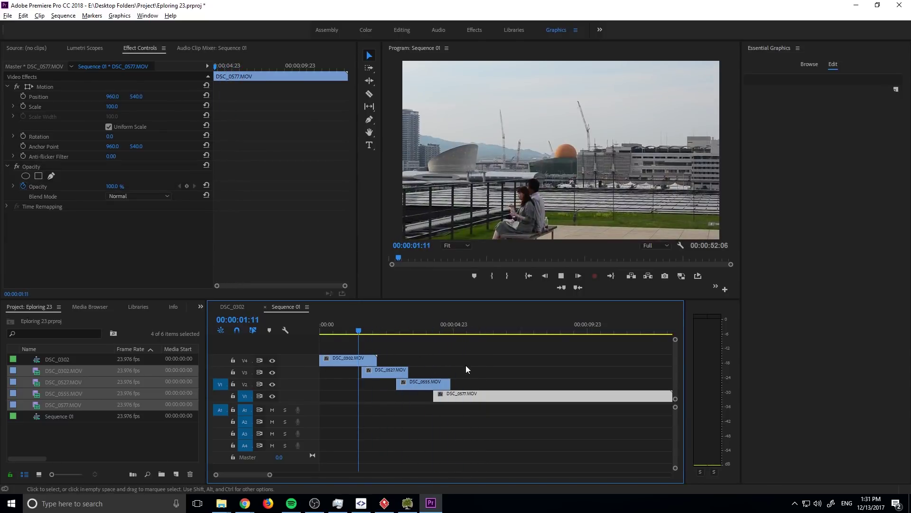
key(space)
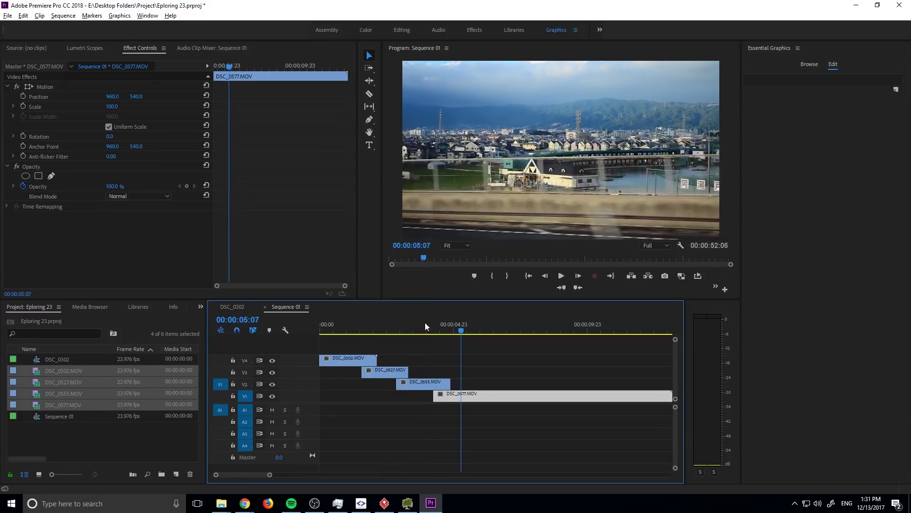
drag(367, 325, 362, 329)
key(equal)
key(equal)
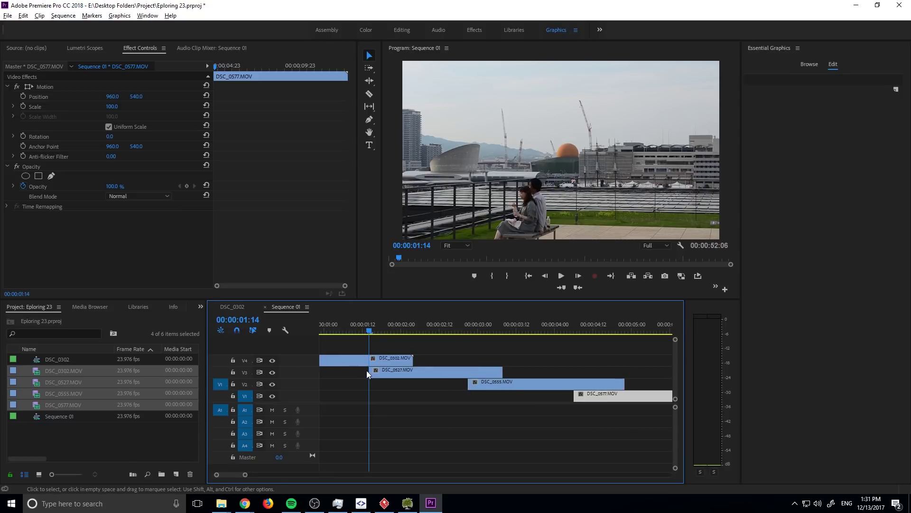
- Search the Effects panel for 'transform' and apply the Transform effect to DSC_0302.MOV on V4
click(376, 373)
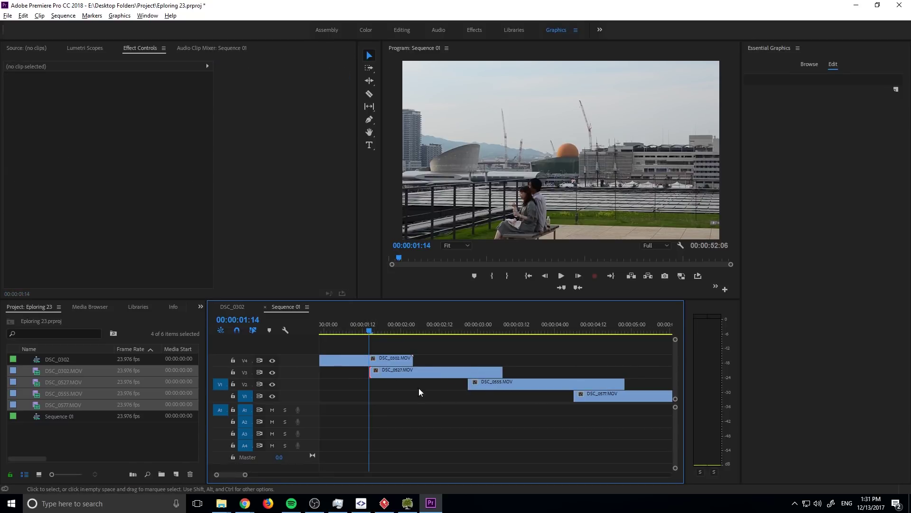
click(376, 357)
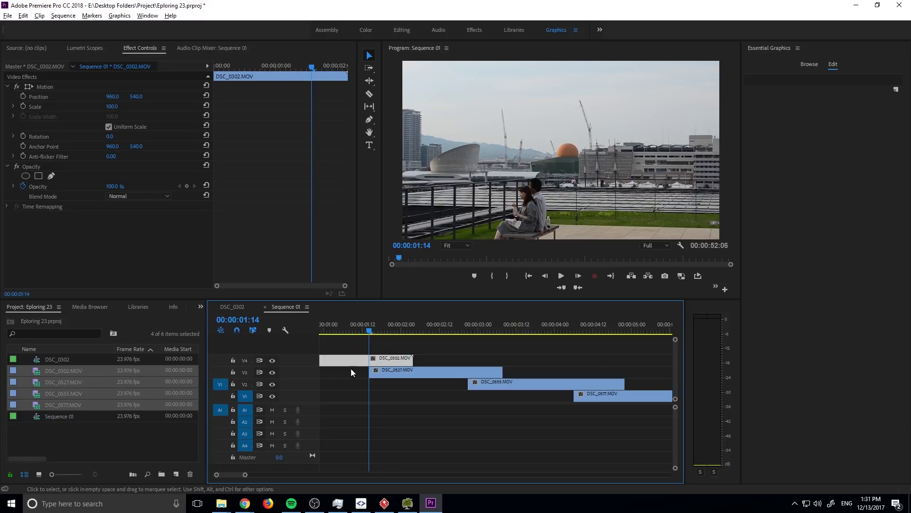
click(200, 307)
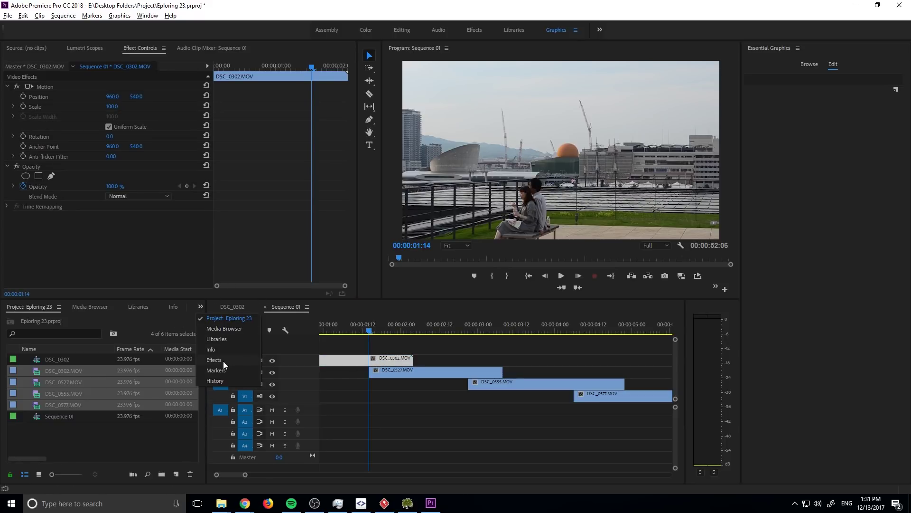
click(223, 361)
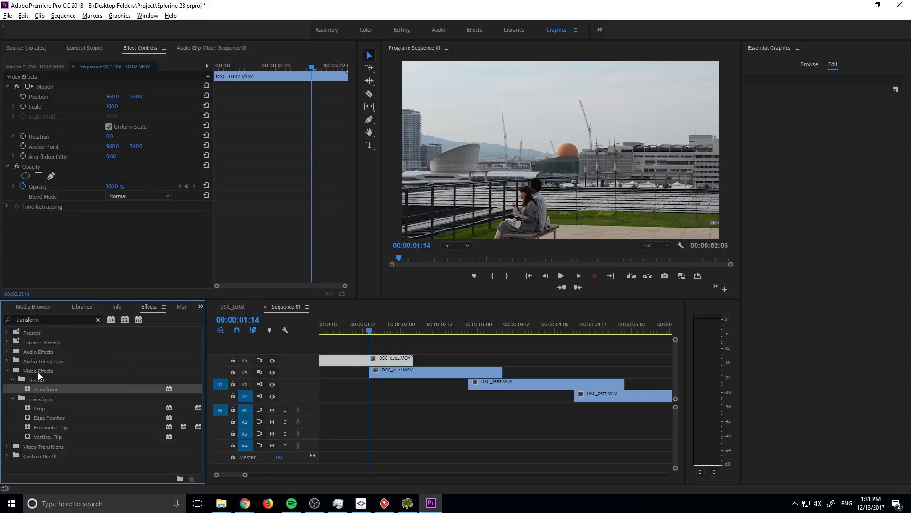
drag(40, 319, 2, 317)
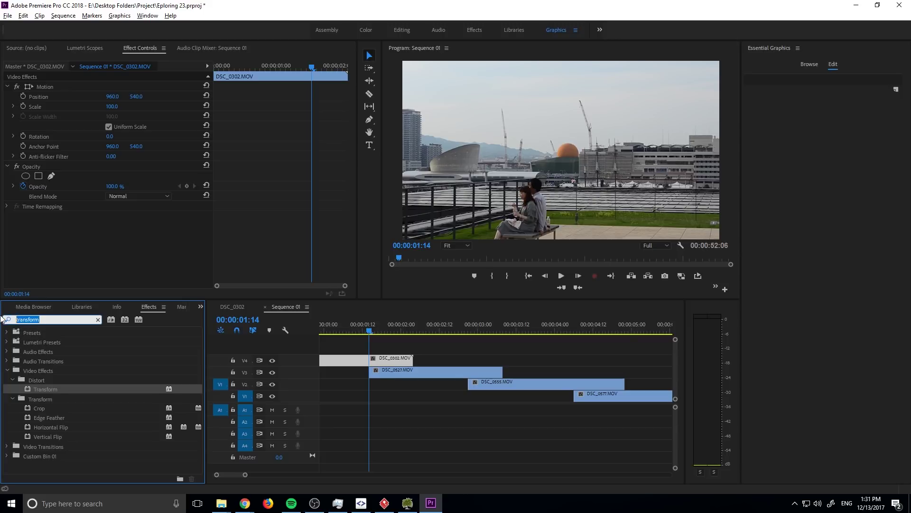
text(transform)
drag(46, 389, 363, 360)
- Collapse Motion and Opacity in Effect Controls and select the Transform effect
drag(351, 212, 341, 270)
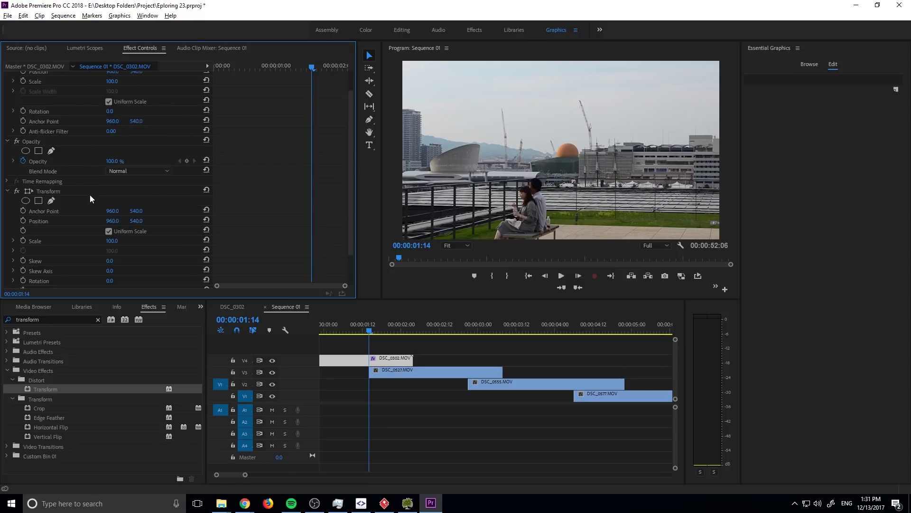
scroll(73, 114, up, 3)
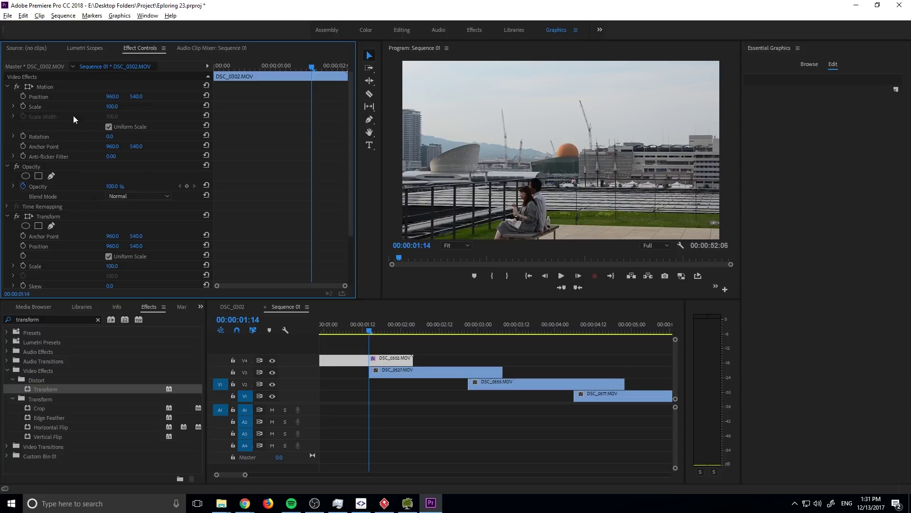
click(7, 86)
click(7, 97)
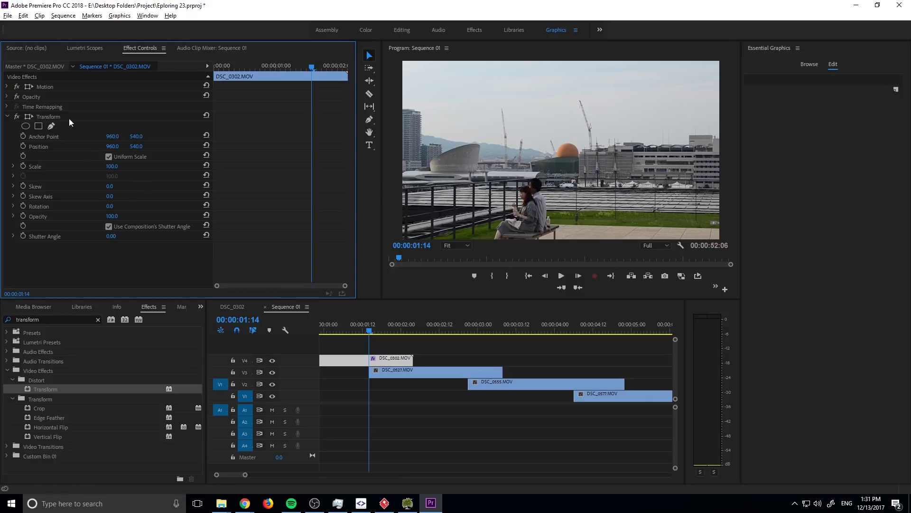
click(39, 115)
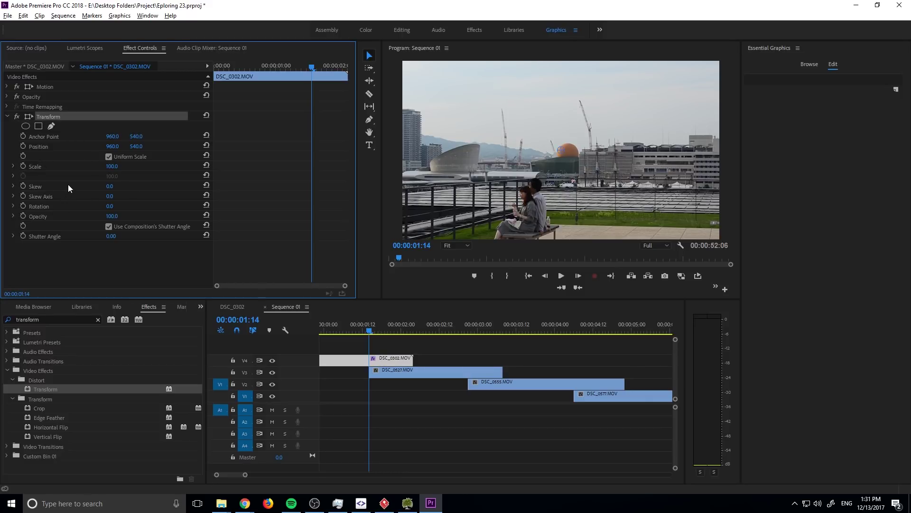
- Keyframe Transform Position at 00:00:01:14, then slide X to about 2883 at 00:00:02:03
click(22, 146)
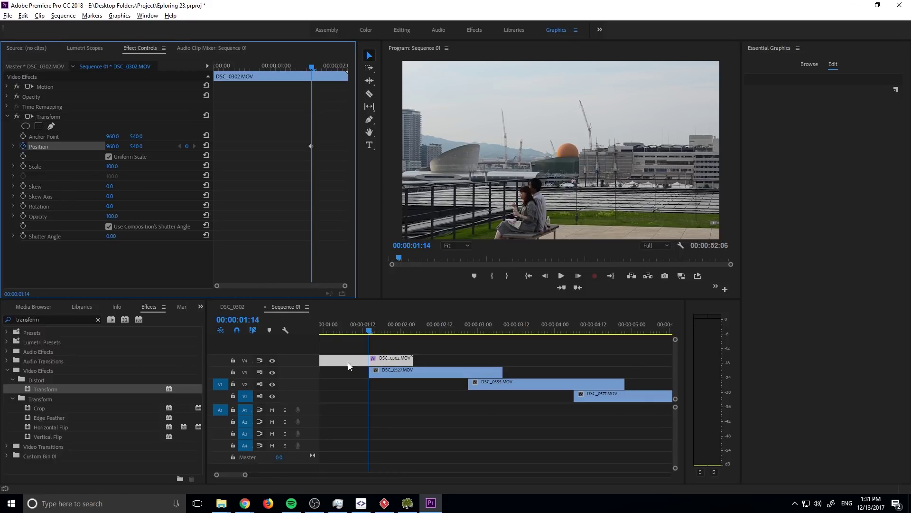
drag(373, 335, 412, 334)
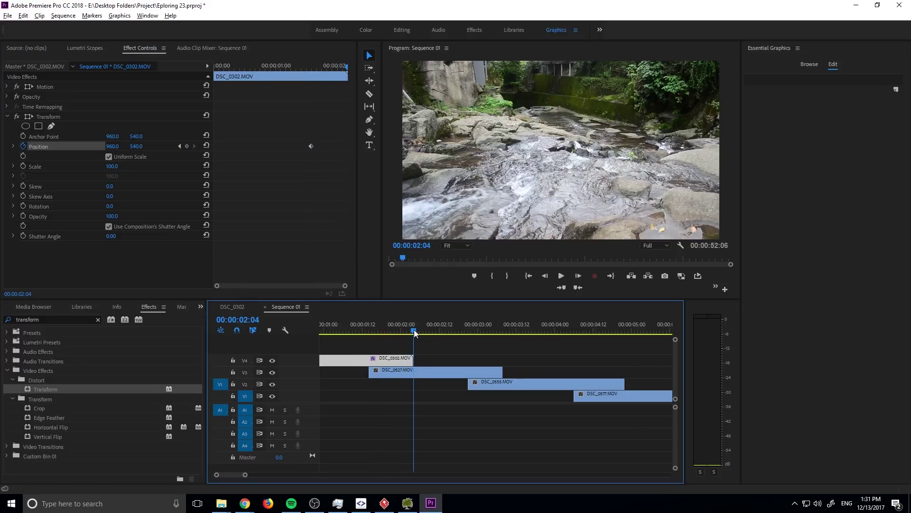
drag(414, 332, 411, 332)
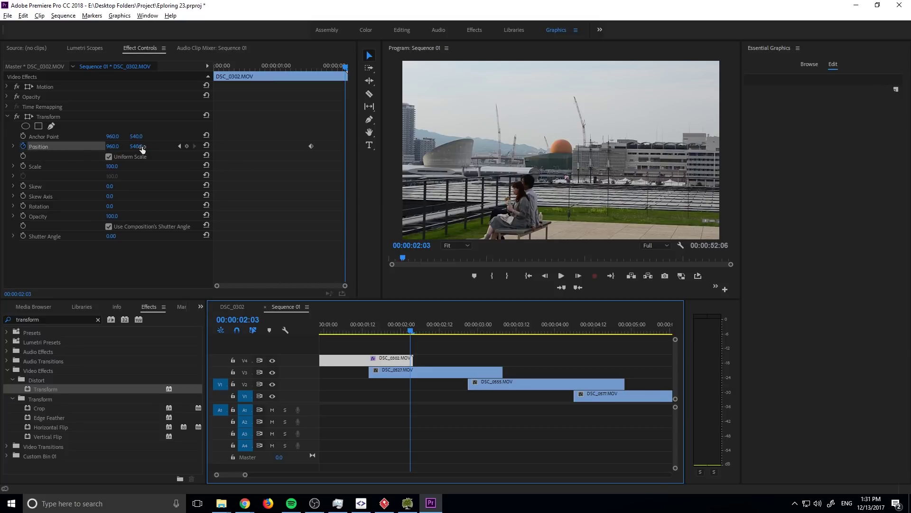
drag(114, 146, 474, 146)
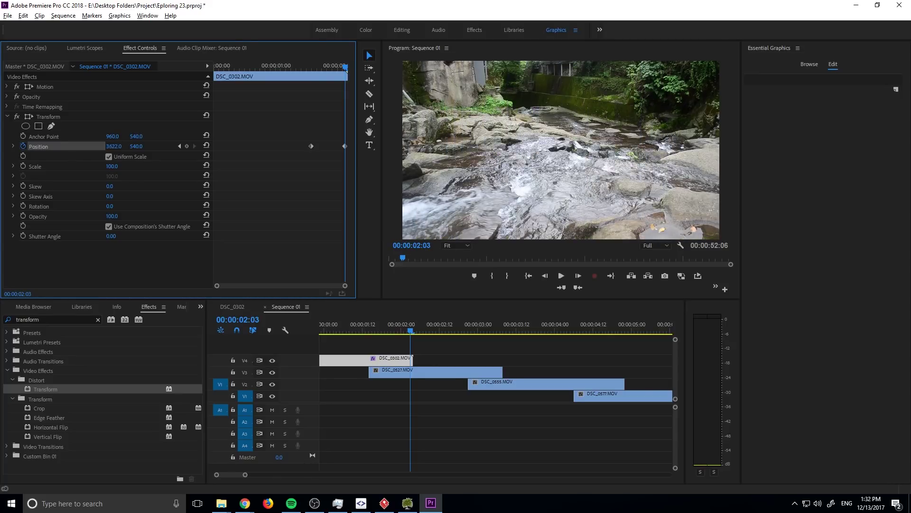
drag(399, 146, 348, 147)
drag(403, 329, 374, 338)
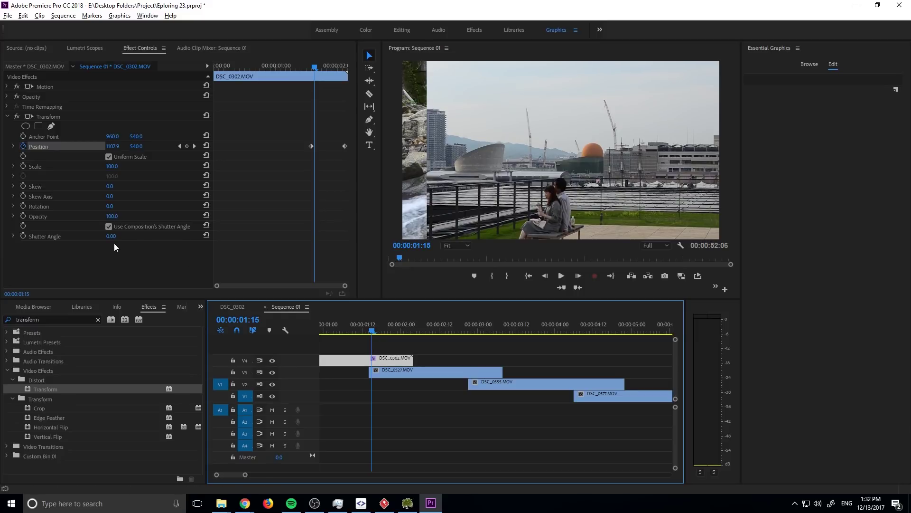
- Turn off Use Composition's Shutter Angle and set Shutter Angle to 100.00
click(109, 228)
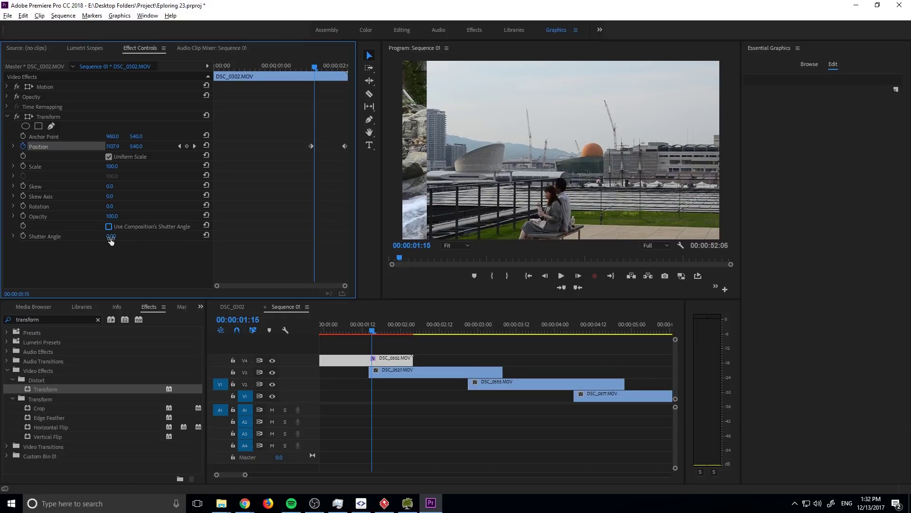
drag(112, 236, 158, 236)
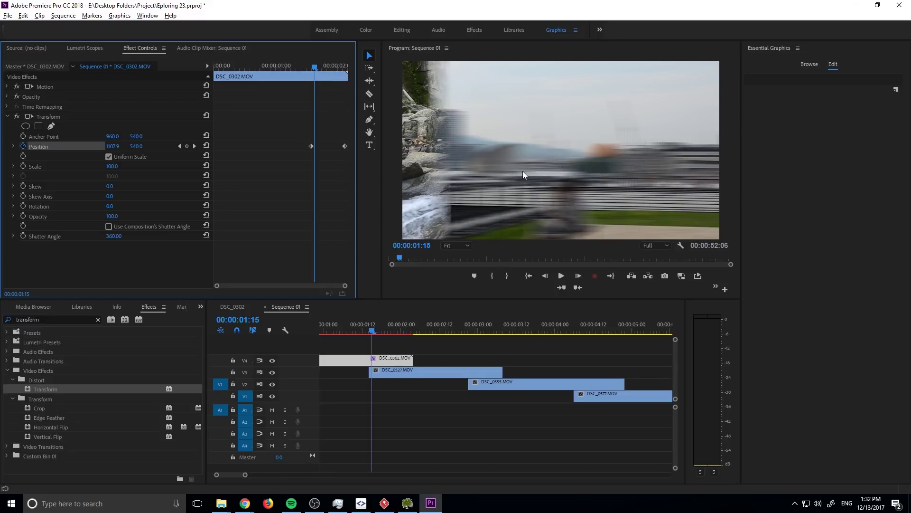
drag(114, 236, 71, 235)
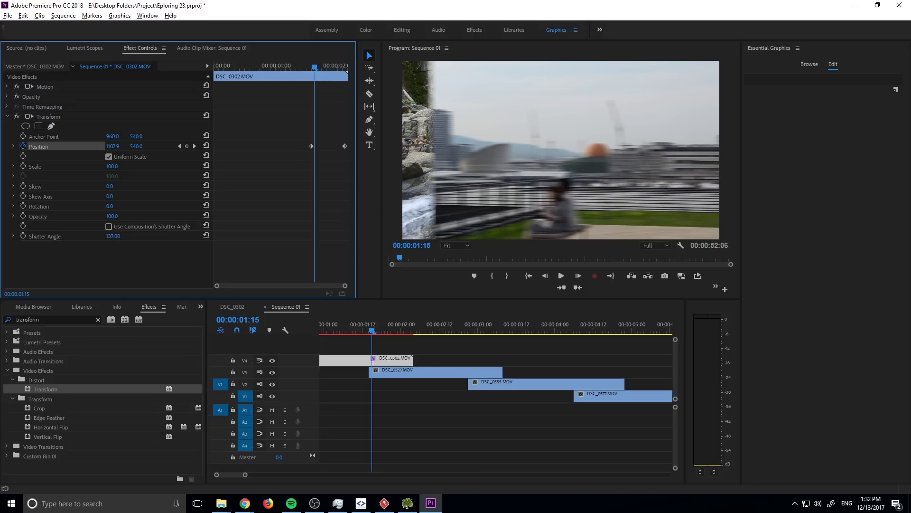
drag(114, 235, 92, 236)
click(372, 332)
- Play back the motion-blurred slide from just before the transition
drag(372, 331, 306, 340)
key(space)
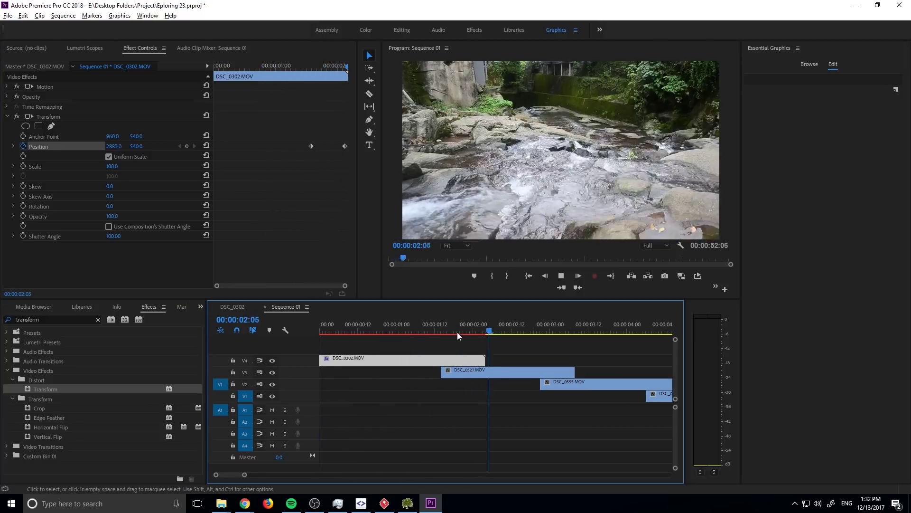
mouse_move(459, 327)
mouse_down()
mouse_move(433, 323)
mouse_move(443, 323)
mouse_up()
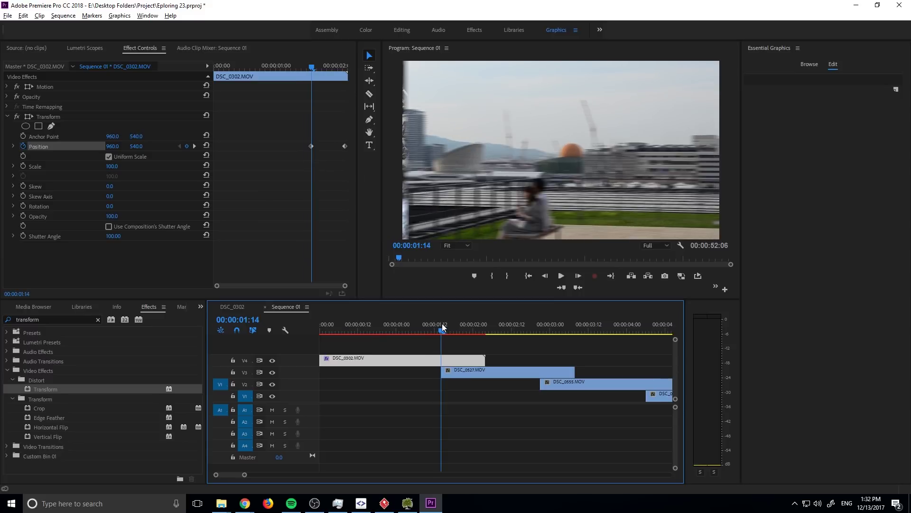
- Show the Position velocity graph and apply Ease In and Ease Out to the Position keyframes
click(13, 146)
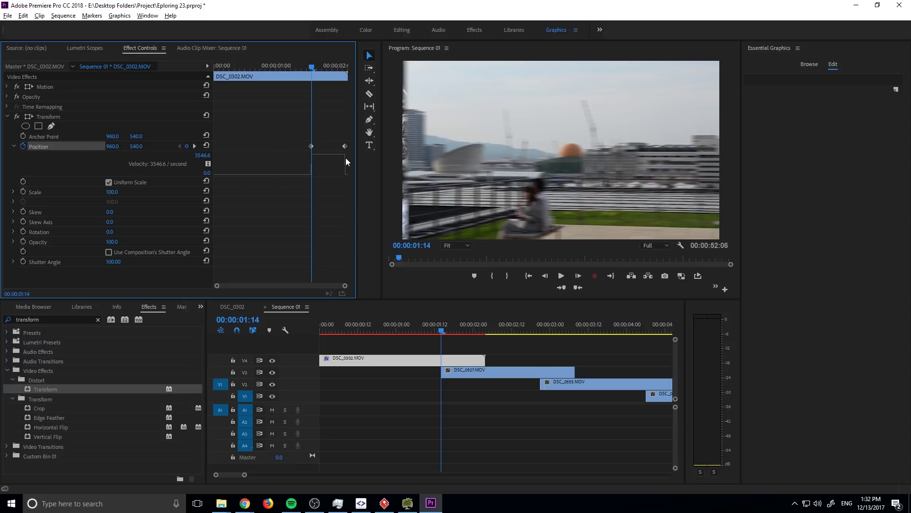
right_click(311, 145)
mouse_move(364, 227)
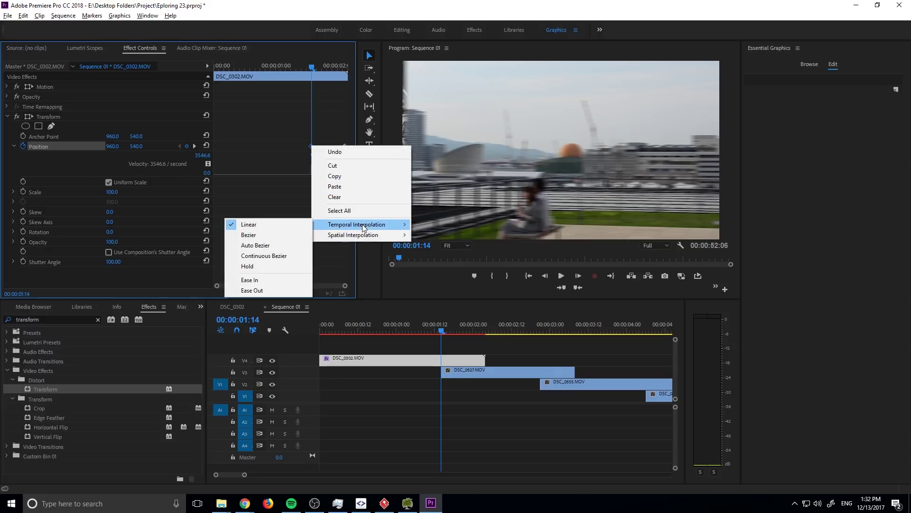
click(264, 279)
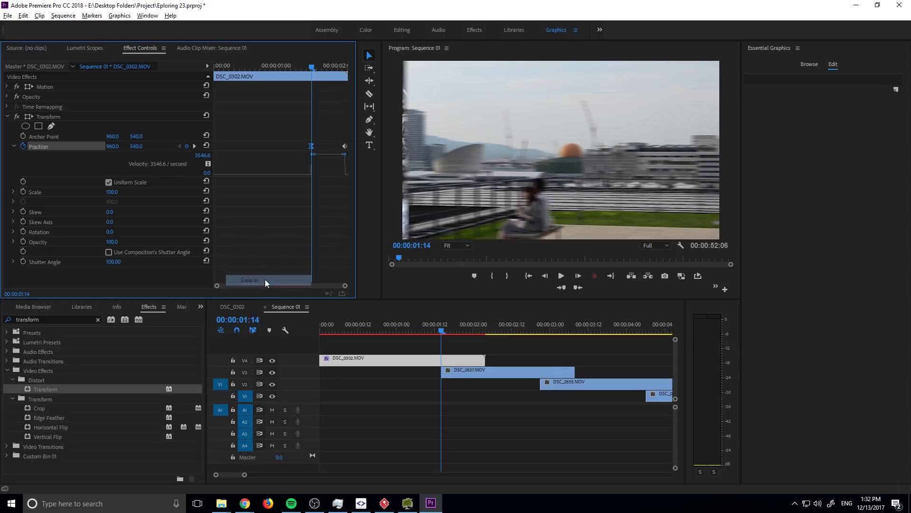
right_click(310, 146)
mouse_move(361, 226)
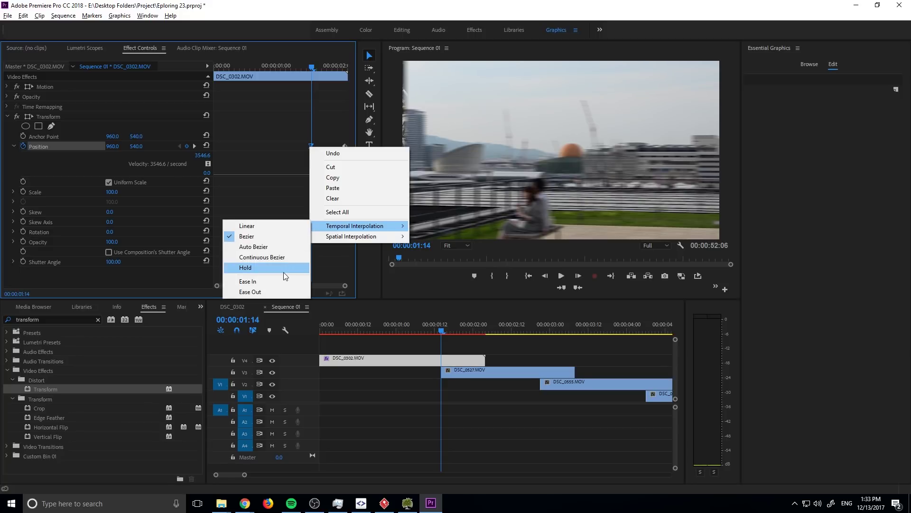
click(264, 291)
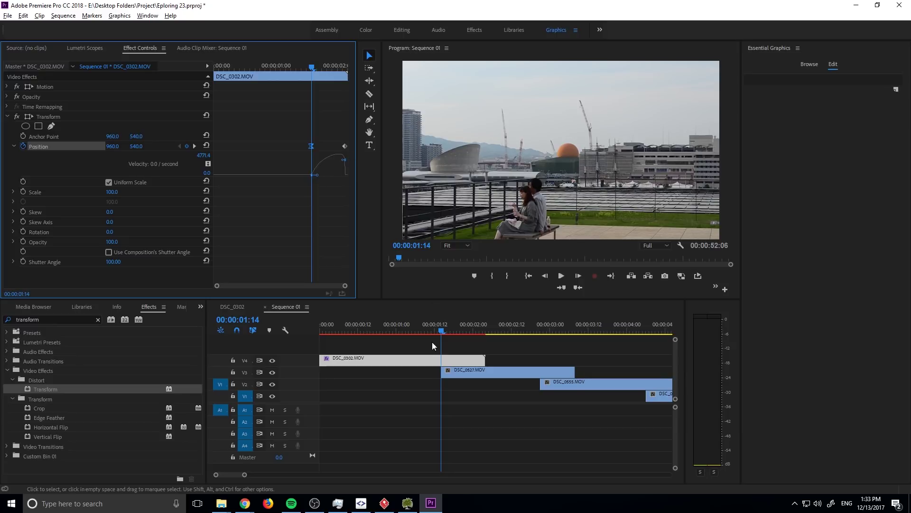
- Preview the eased transition with J/L, scrubbing, and playback from 00:00:01:09
click(442, 330)
key(j)
key(l)
click(454, 328)
drag(452, 326, 426, 350)
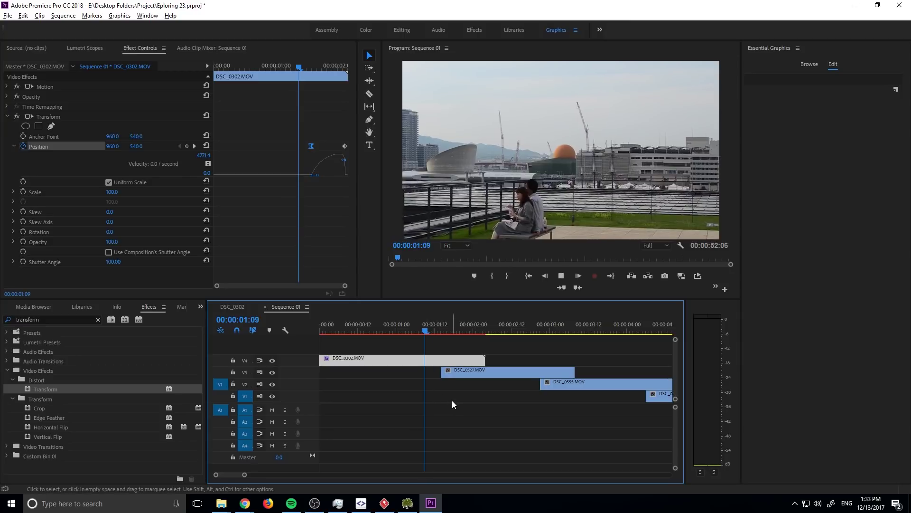
key(space)
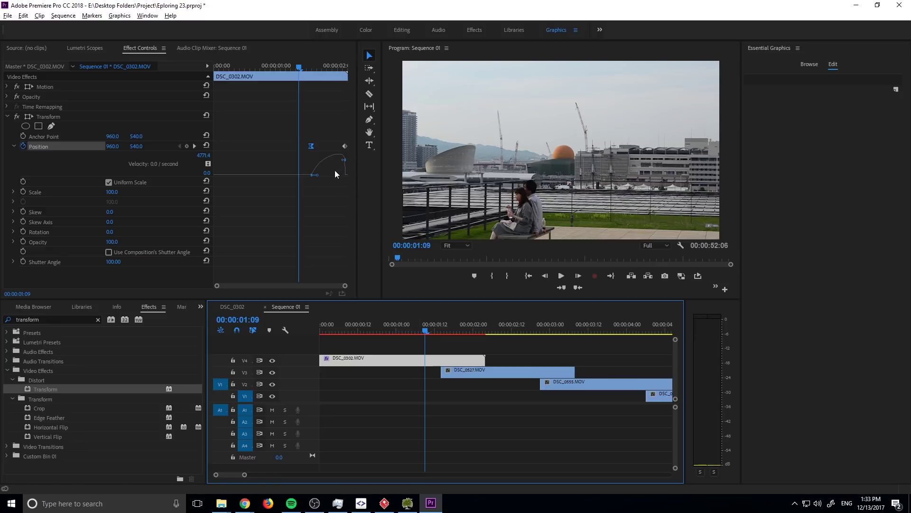
- Drag the left velocity keyframe's handle right so the curve peaks at 15397.1, then replay
click(316, 176)
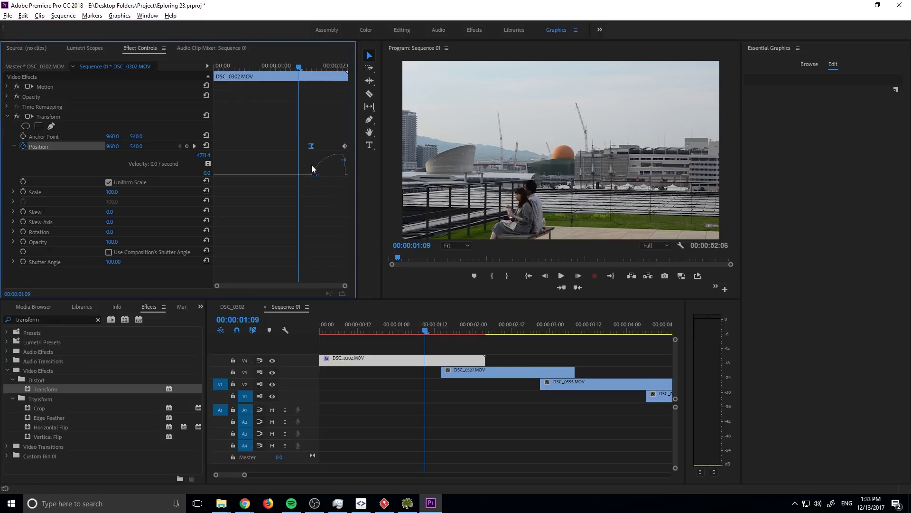
drag(318, 176, 329, 175)
click(432, 336)
key(space)
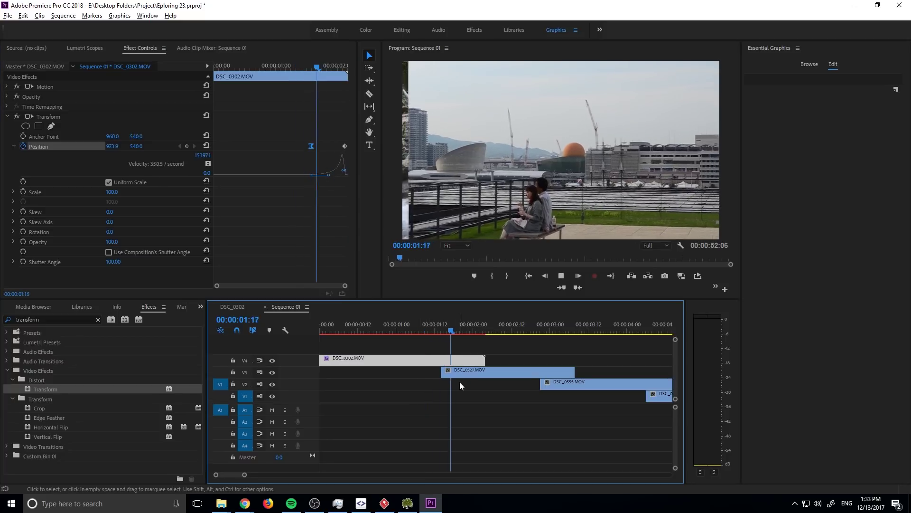
drag(432, 324, 443, 339)
key(space)
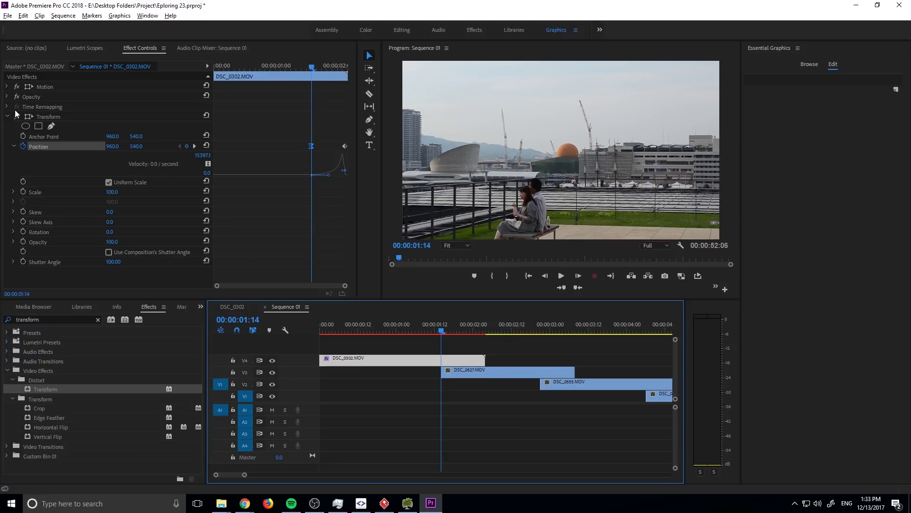
- Copy DSC_0302's Transform effect and paste it onto DSC_0527.MOV on V3
click(59, 117)
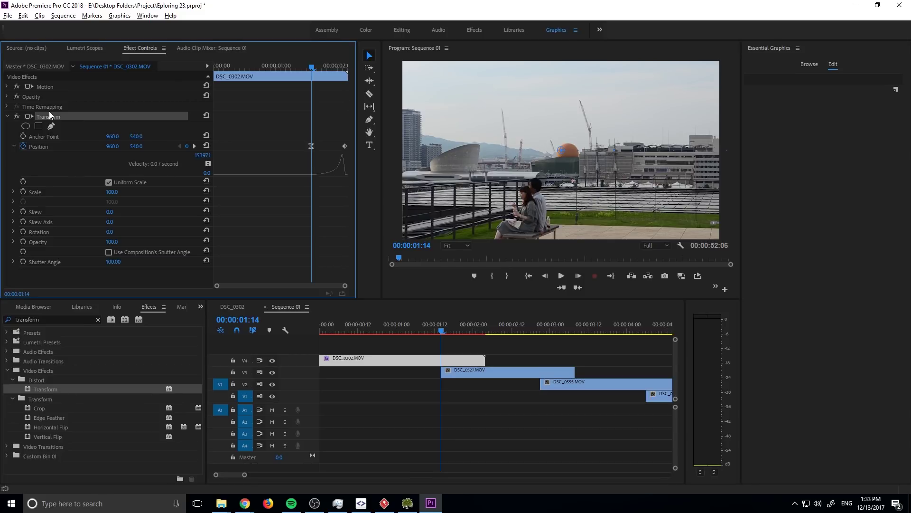
click(465, 369)
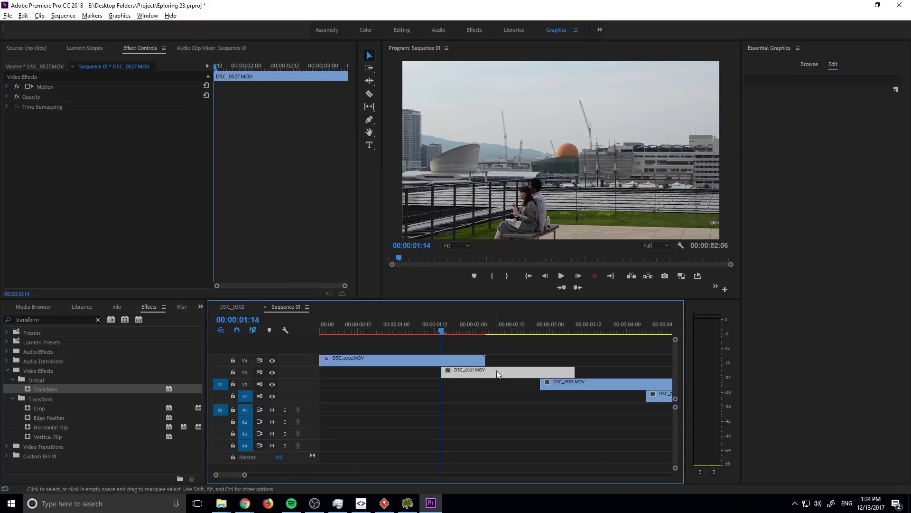
click(442, 360)
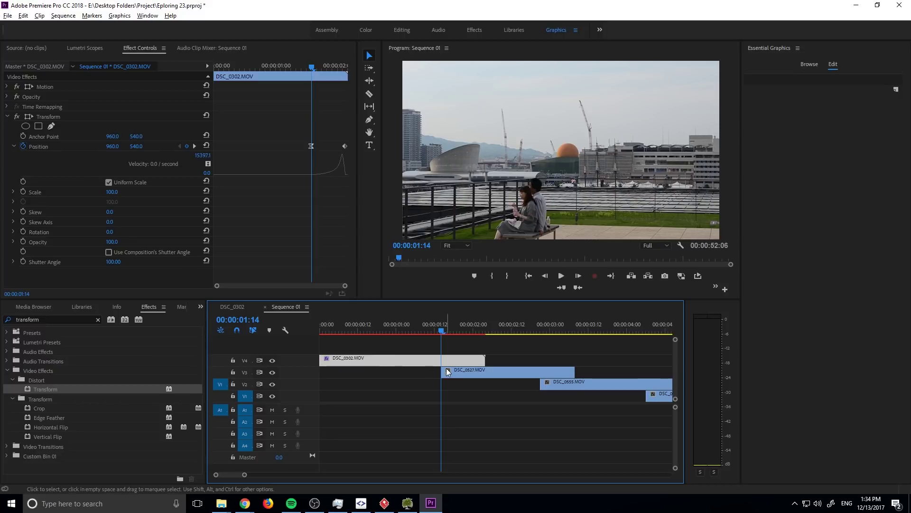
click(463, 370)
click(117, 164)
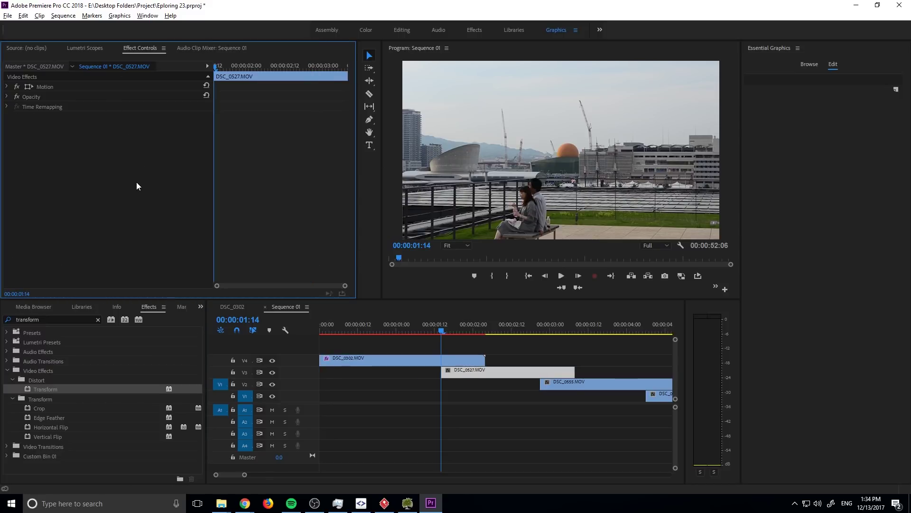
drag(139, 184, 140, 184)
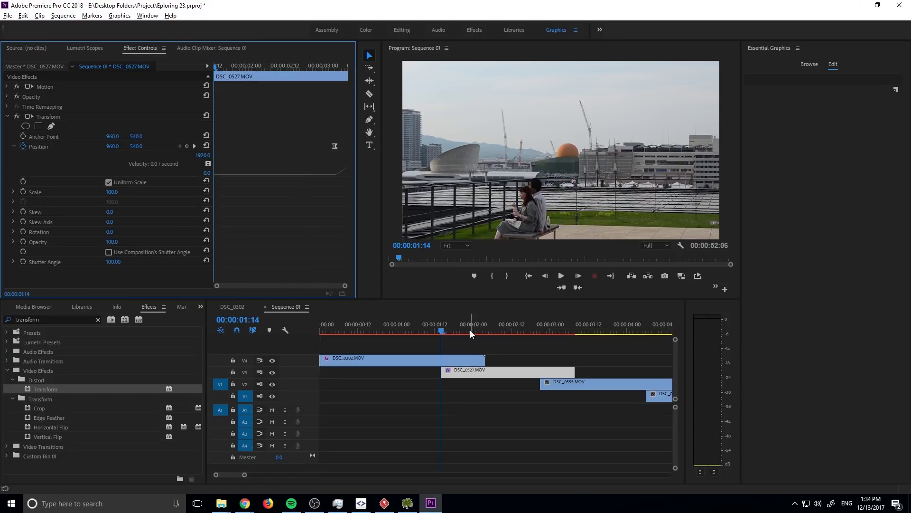
- Extend DSC_0527 over DSC_0555 and shift its Position keyframes to DSC_0555's start
drag(470, 329, 509, 331)
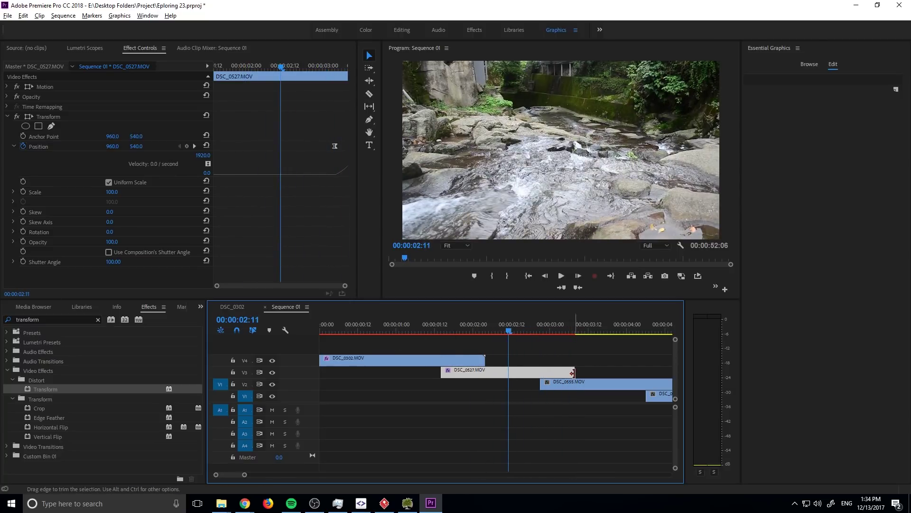
drag(574, 372, 617, 372)
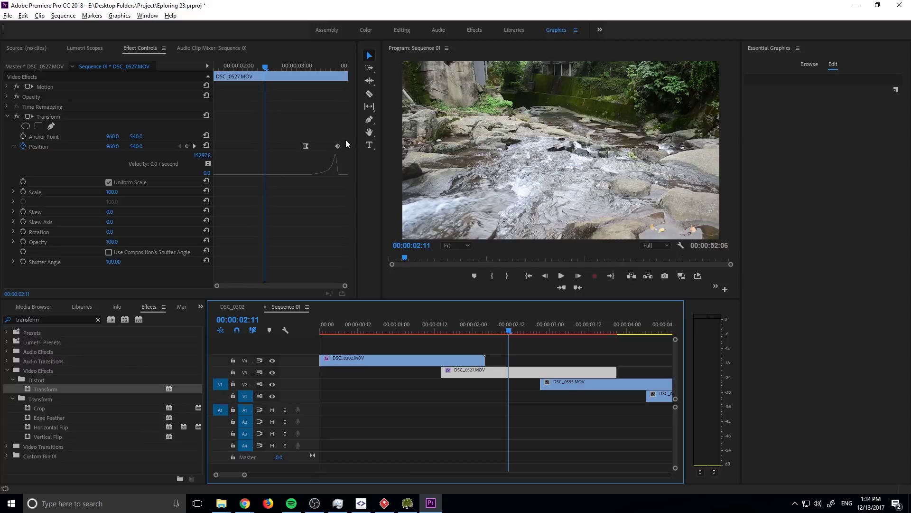
drag(346, 141, 242, 146)
drag(502, 329, 539, 336)
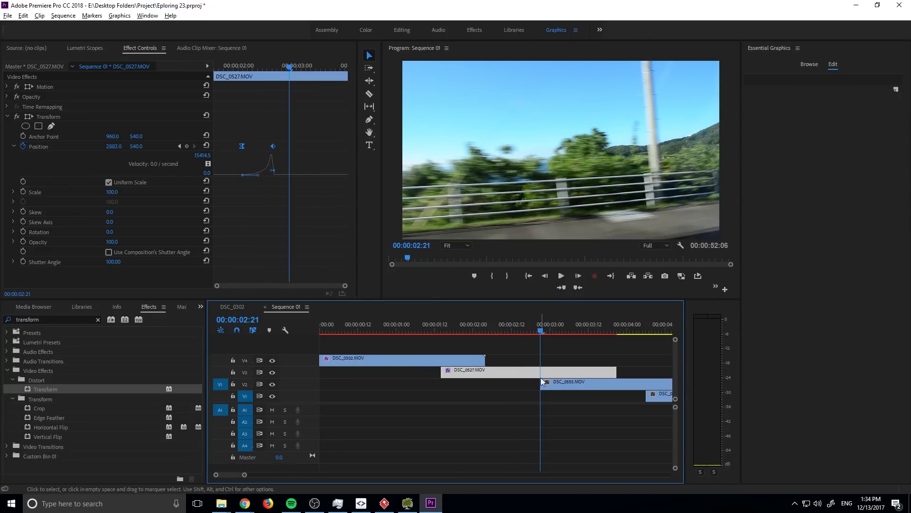
drag(244, 145, 289, 147)
- Scrub the new transition and compare DSC_0527's Position keyframes with DSC_0302's
click(579, 354)
mouse_move(526, 327)
mouse_down()
mouse_move(445, 328)
mouse_move(588, 333)
mouse_move(542, 325)
mouse_up()
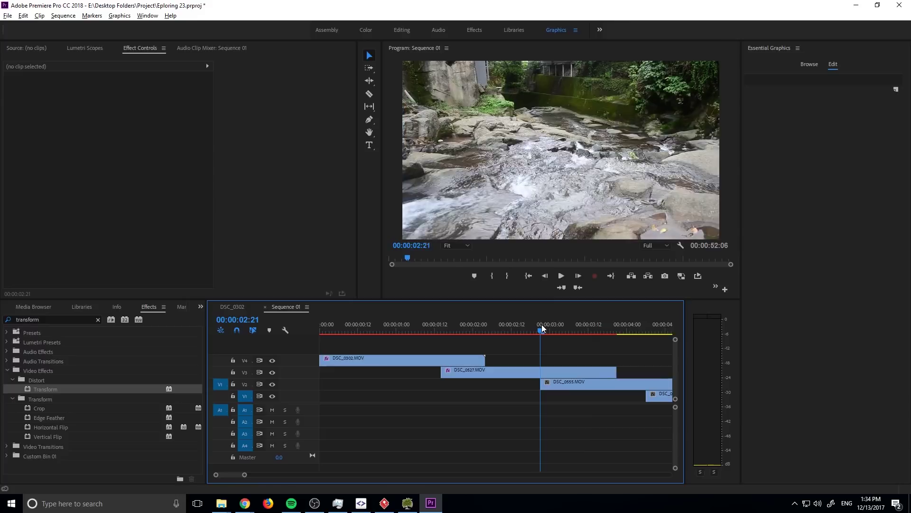
click(572, 373)
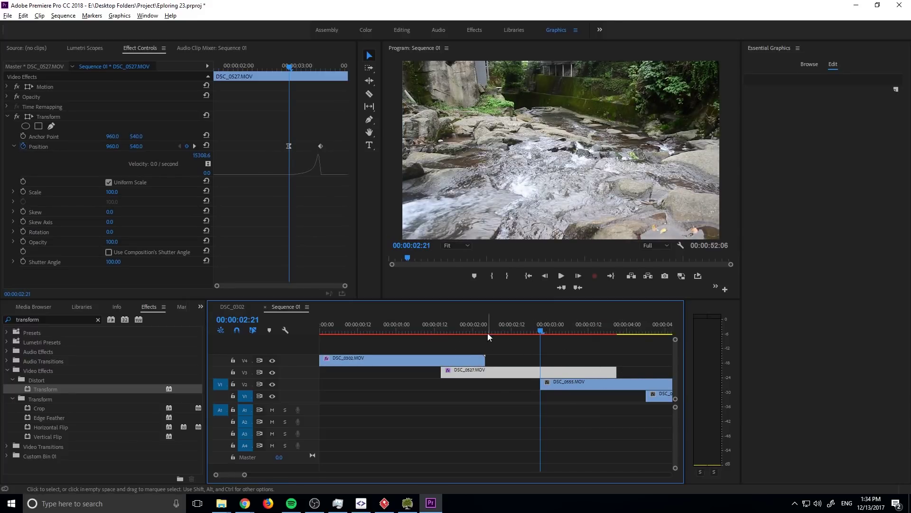
drag(448, 330, 442, 333)
click(468, 360)
drag(287, 143, 352, 148)
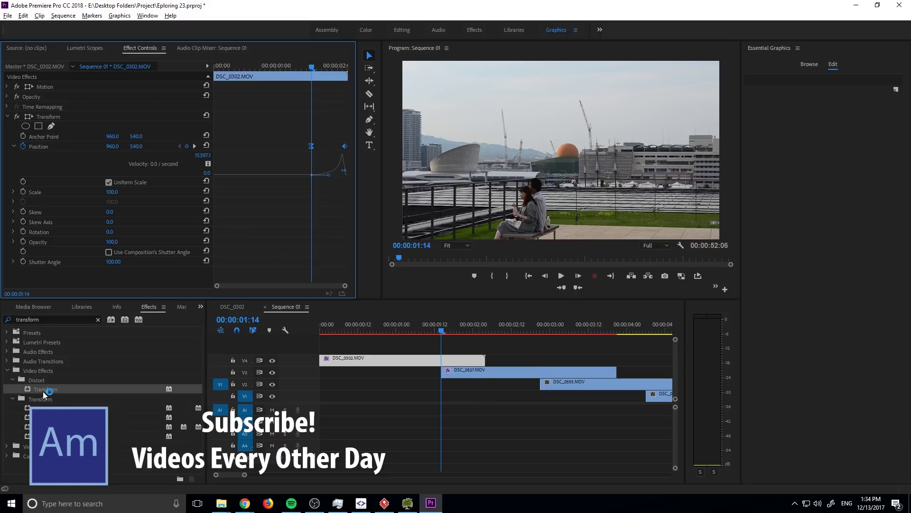
click(504, 372)
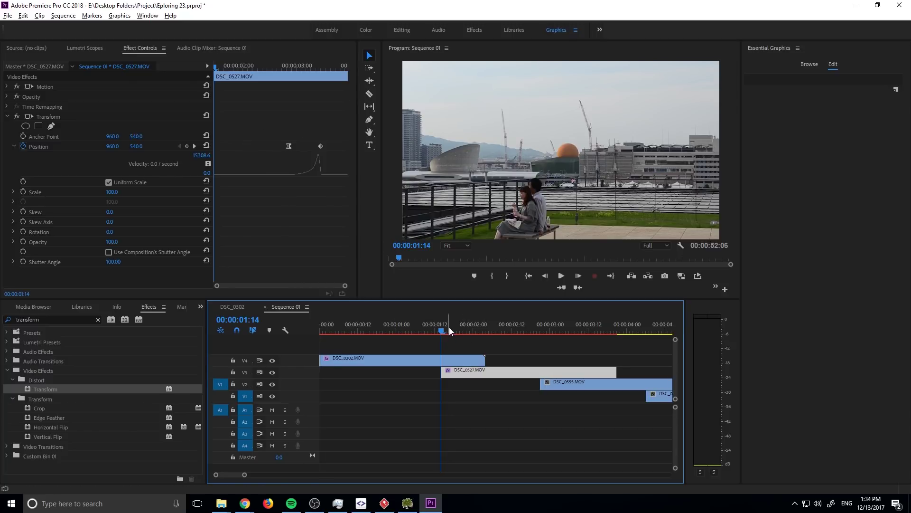
drag(443, 328, 540, 350)
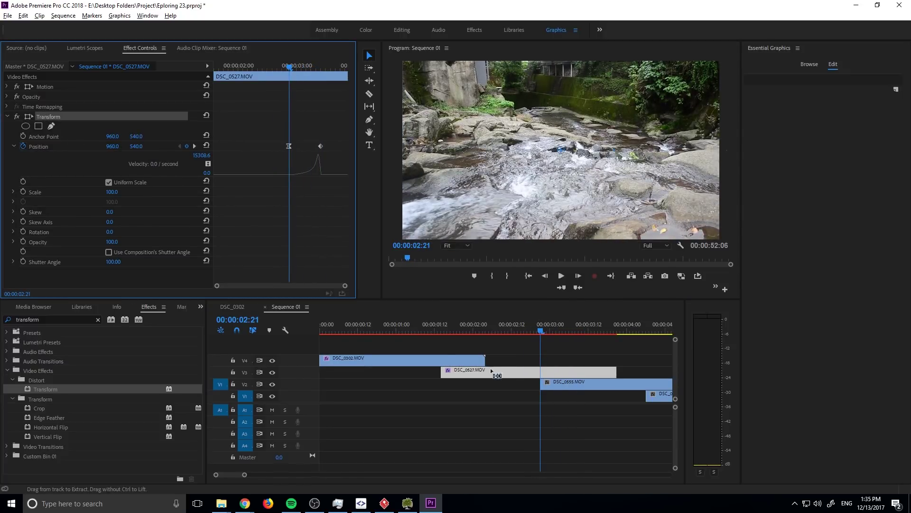
- Drag DSC_0555's Position keyframes to 00:00:04:06 and fit the whole sequence in the timeline
click(568, 386)
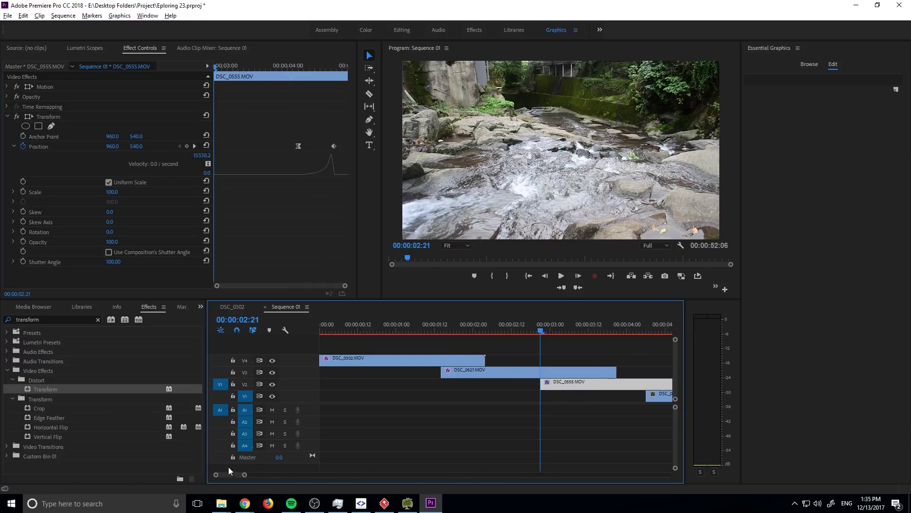
click(649, 330)
drag(649, 327, 647, 326)
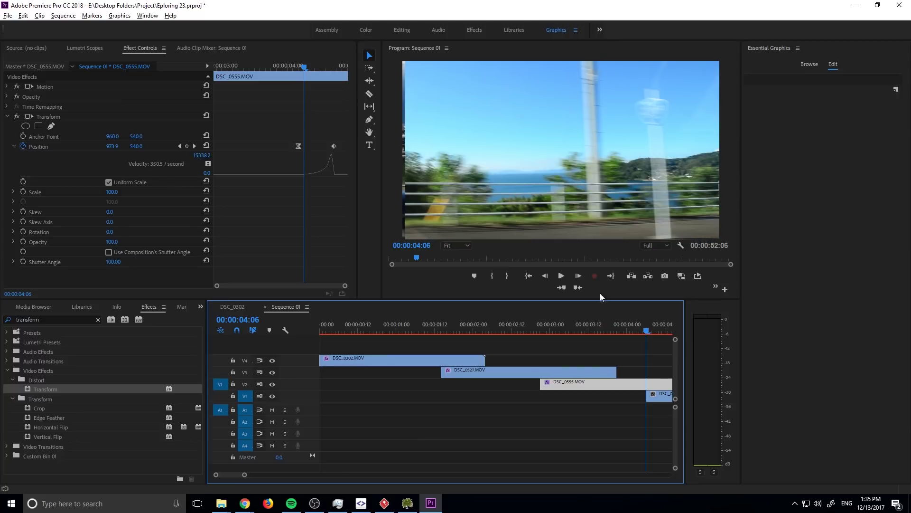
drag(314, 143, 341, 148)
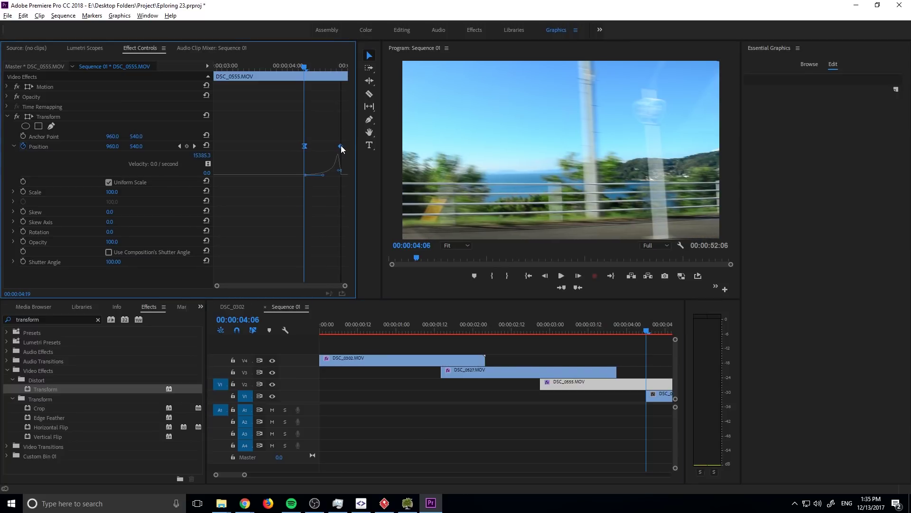
click(232, 474)
key(minus)
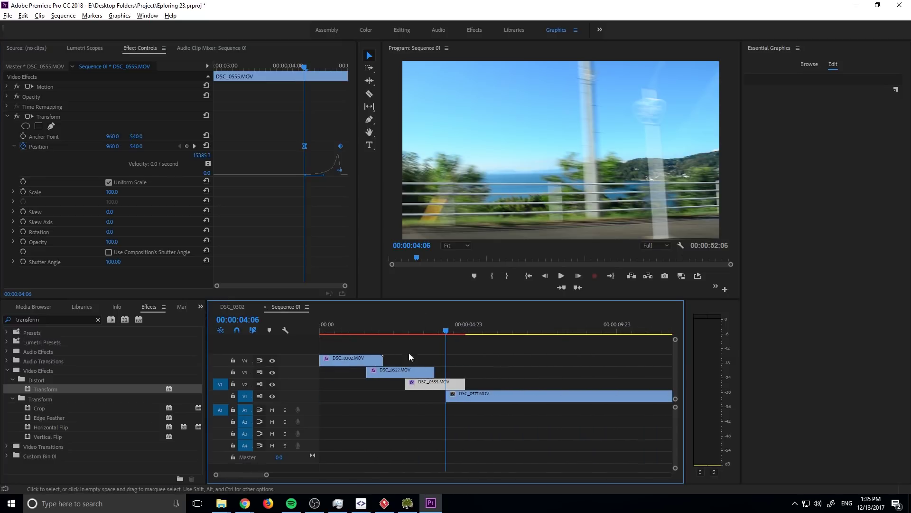
- Play Sequence 01 from the start twice, then return the playhead to the beginning
click(321, 326)
key(space)
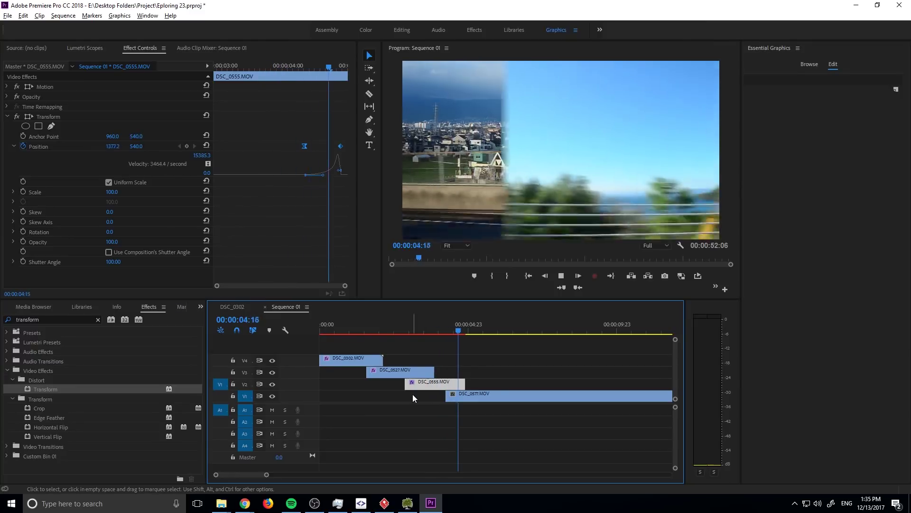
key(space)
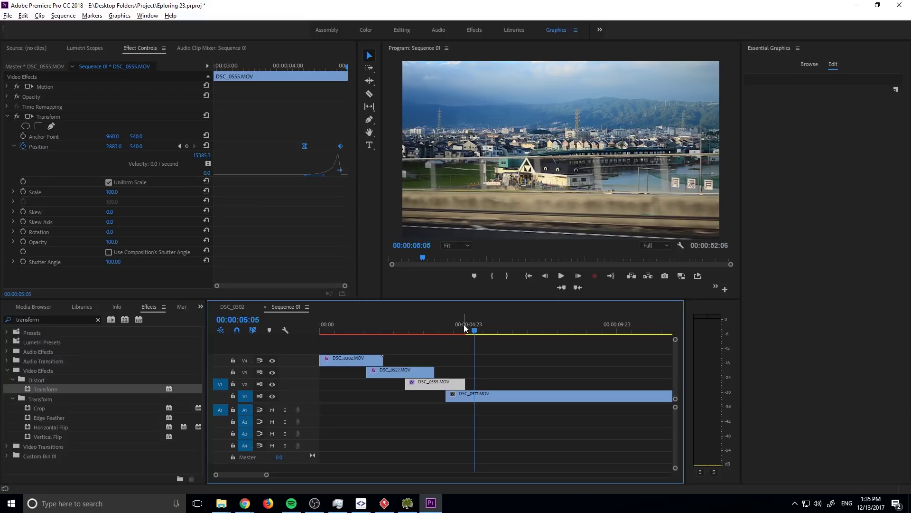
click(325, 323)
key(space)
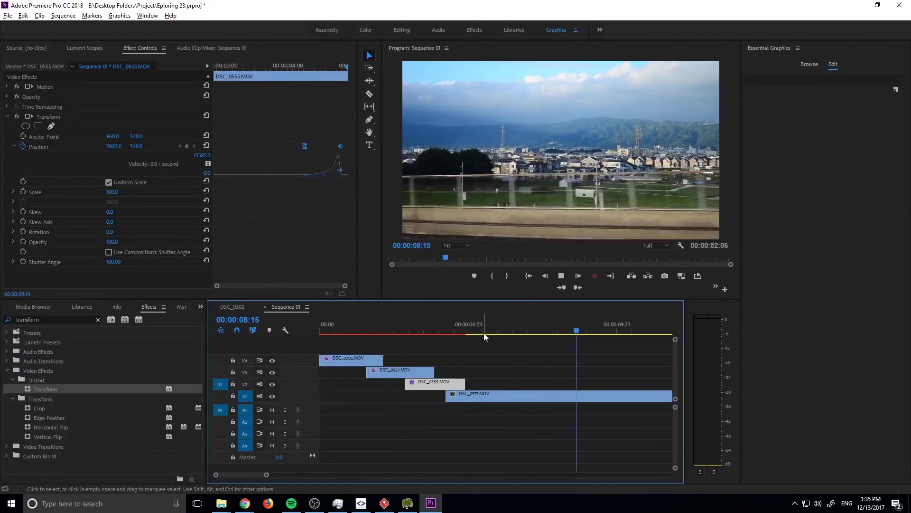
drag(375, 322, 341, 322)
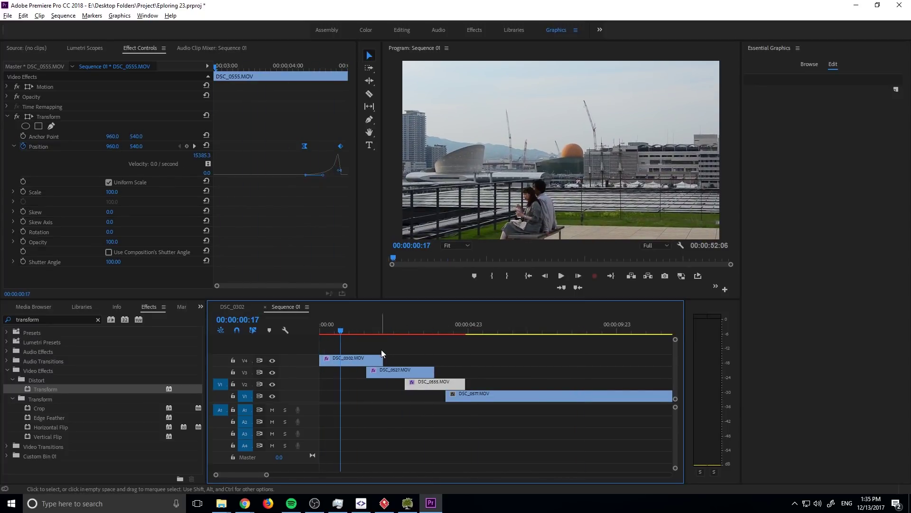